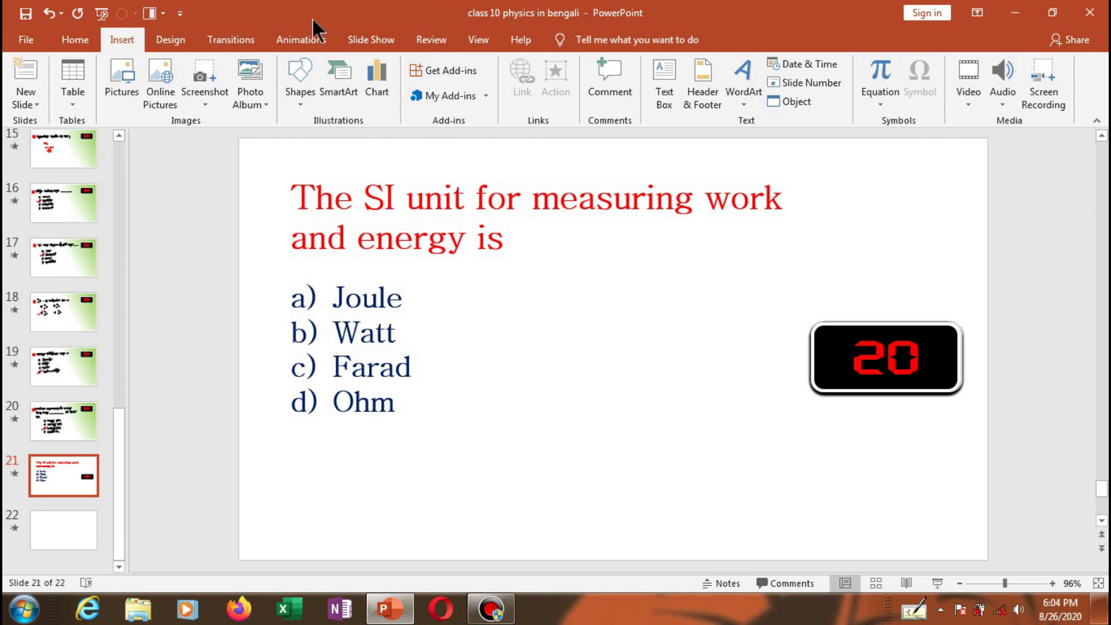
Bring up the animation tools for slide 21, the SI-unit quiz with its 20 timer box
click(314, 40)
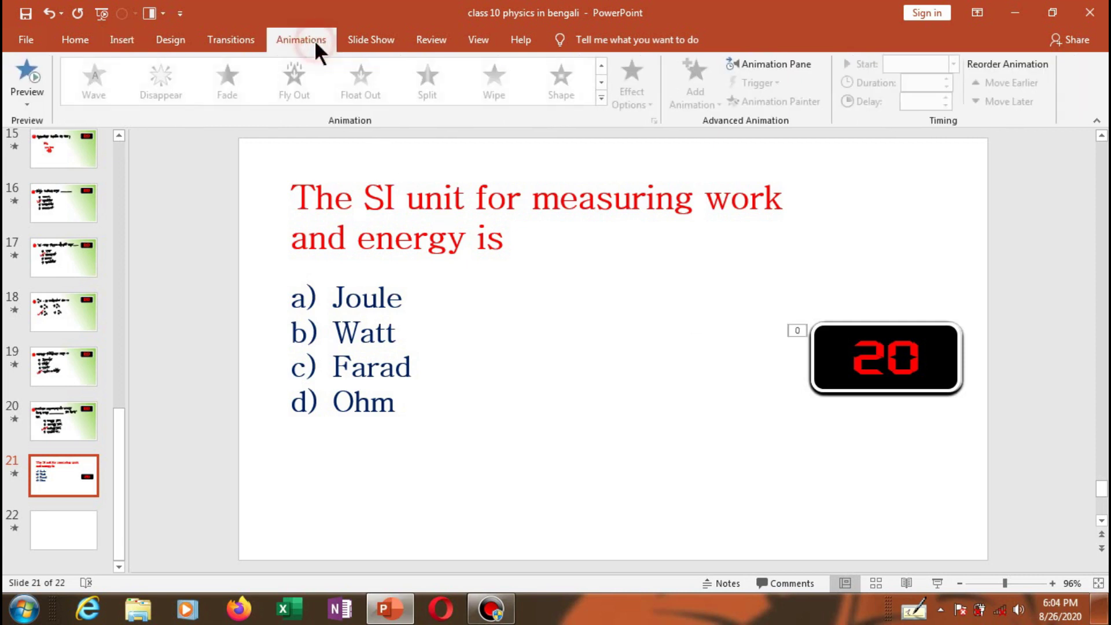
click(28, 74)
click(84, 541)
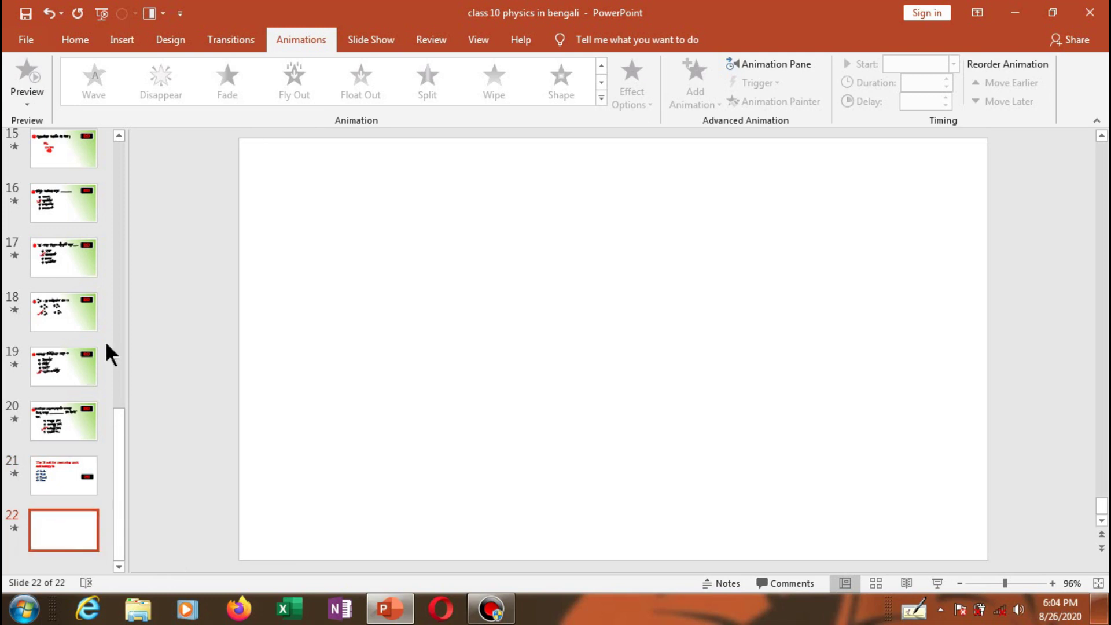
On blank slide 22, pick Rectangle: Rounded Corners from the Insert Shapes gallery
click(124, 40)
click(645, 209)
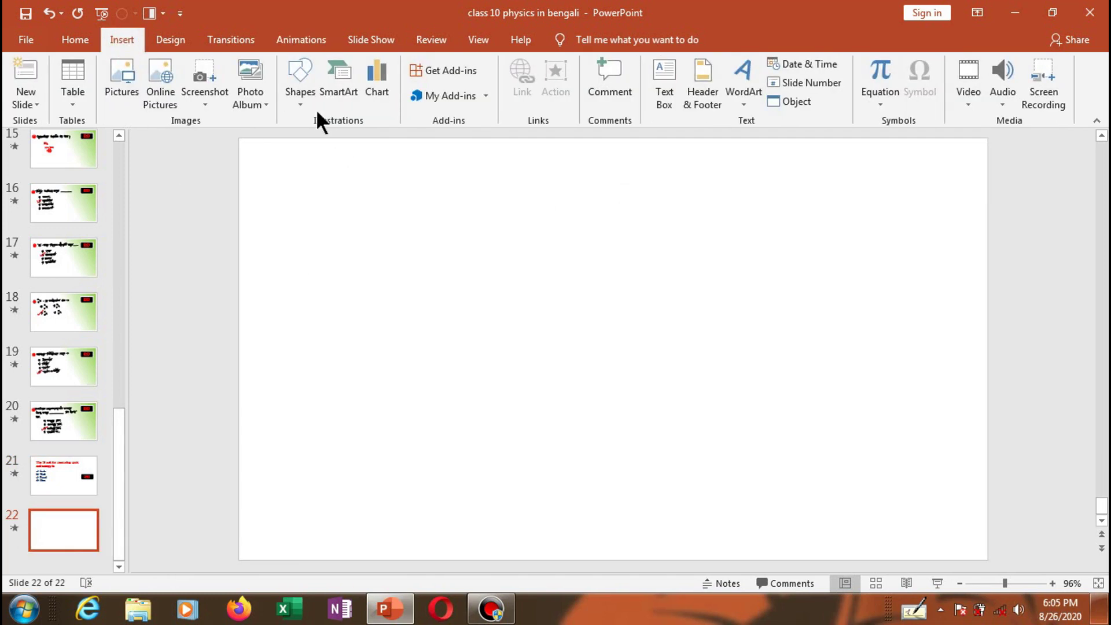
click(300, 93)
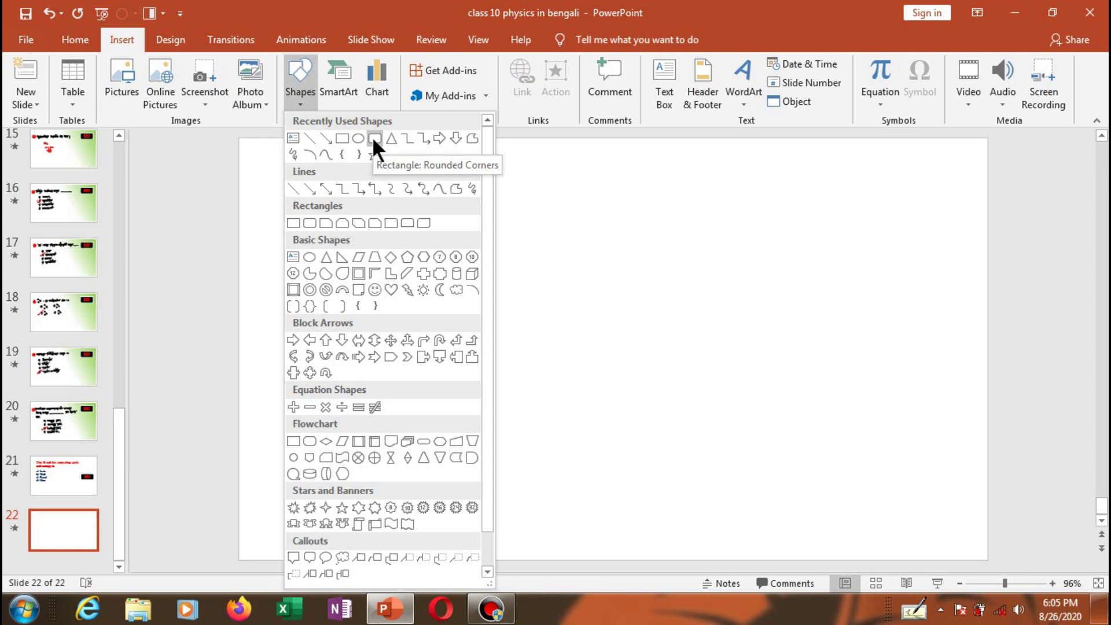
click(373, 137)
Draw a 1 by 2.5 inch rounded rectangle in the upper middle and reduce its corner rounding
mouse_move(564, 200)
mouse_down()
mouse_move(694, 284)
mouse_move(756, 276)
mouse_up()
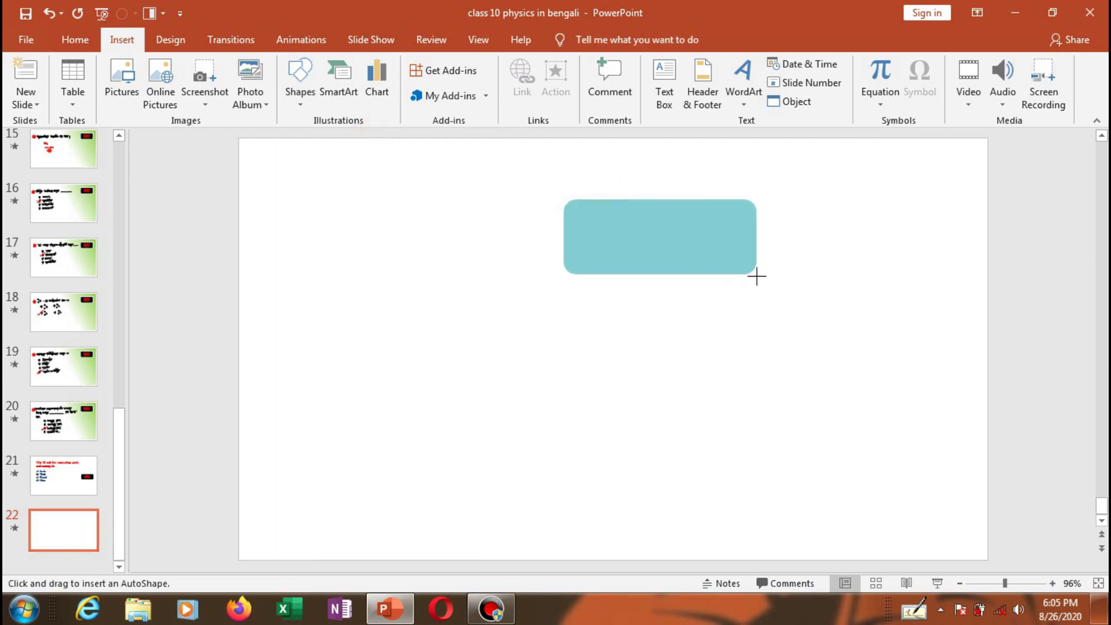
drag(756, 276, 753, 275)
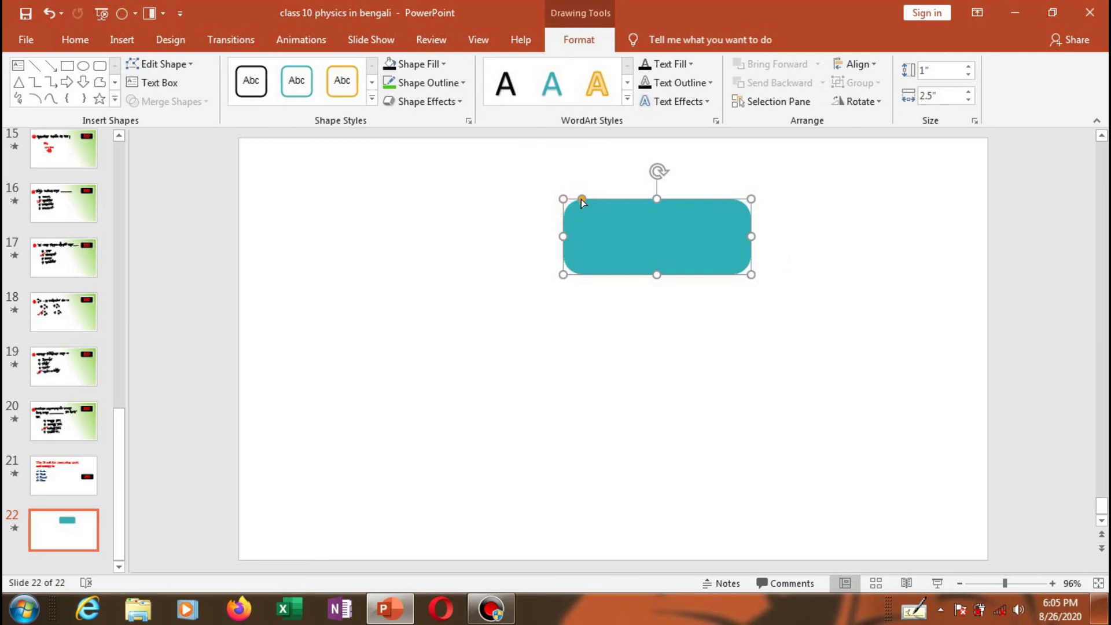
drag(582, 200, 578, 199)
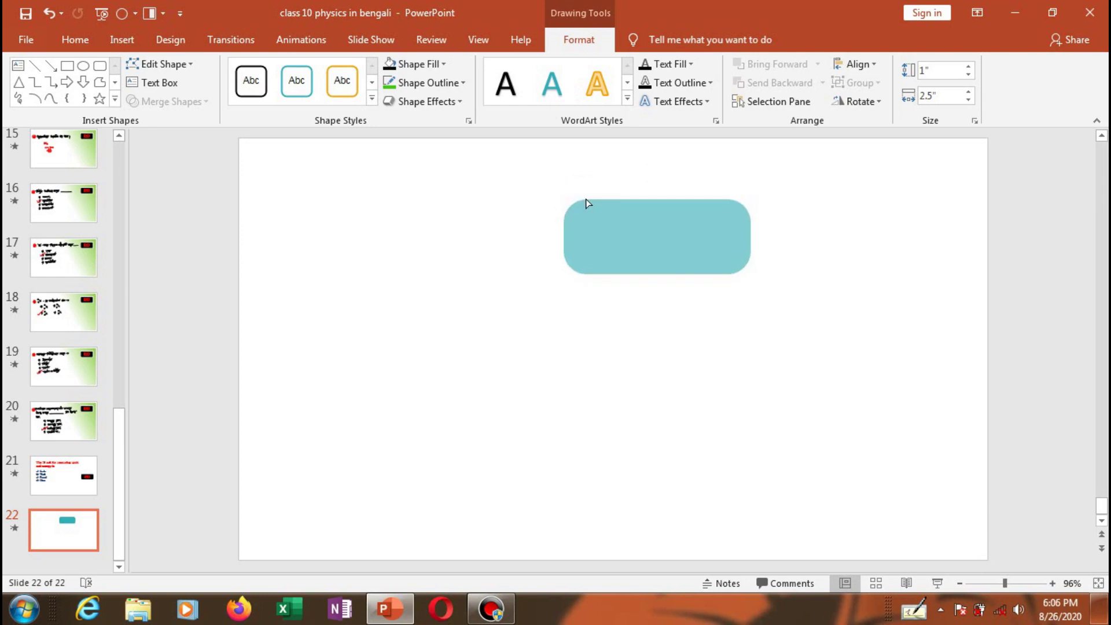
drag(578, 199, 578, 199)
click(805, 226)
click(710, 235)
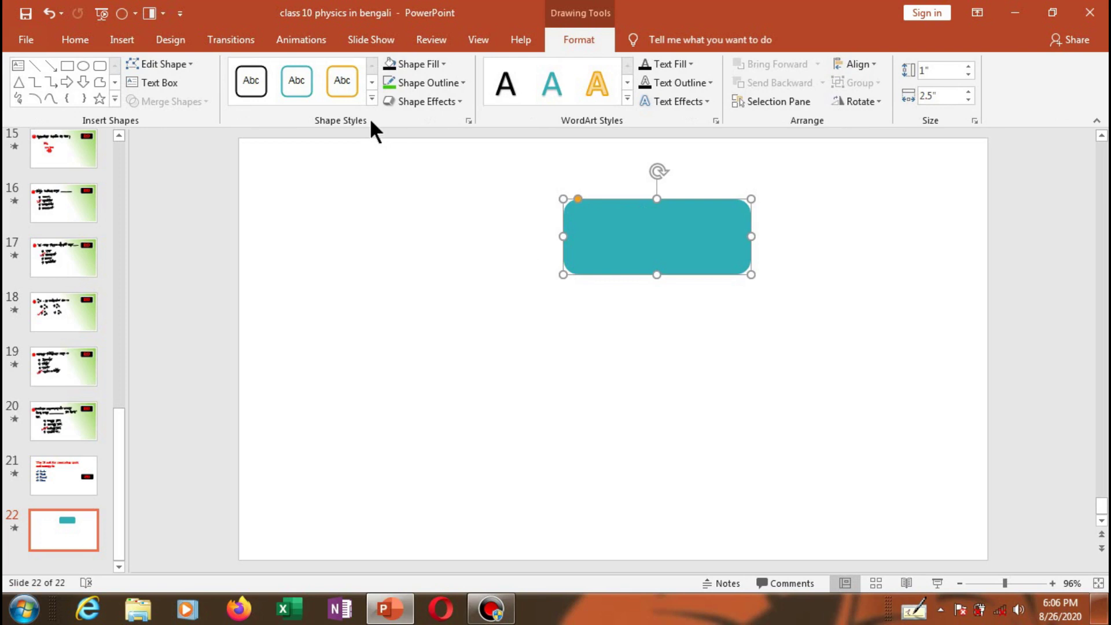
Give the box a black style, black fill and green outline, and type 05 inside it
click(371, 99)
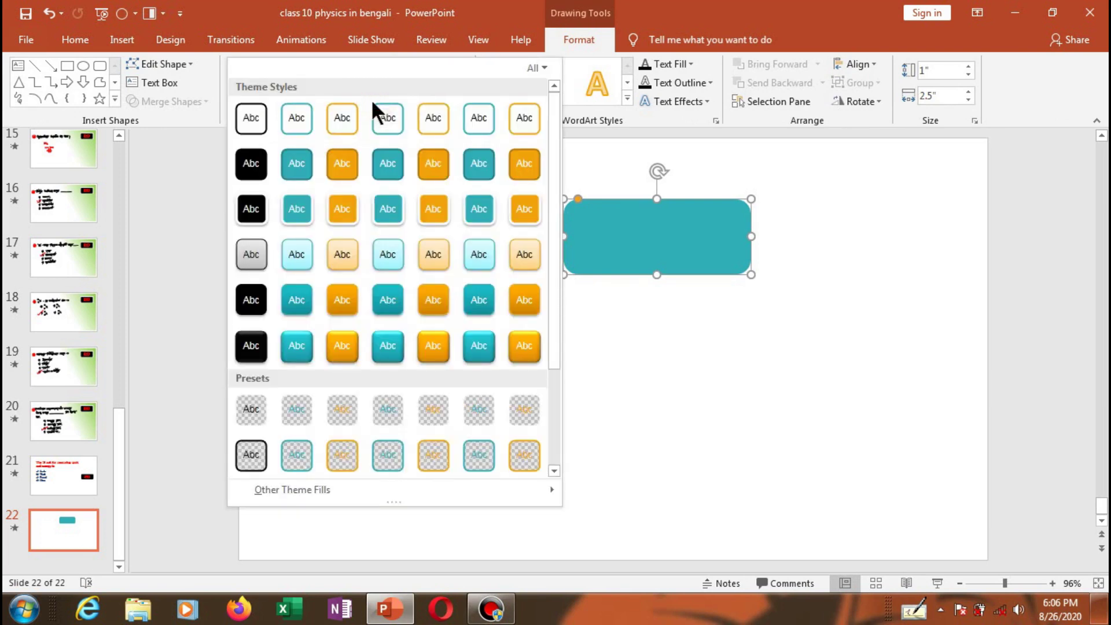
click(256, 214)
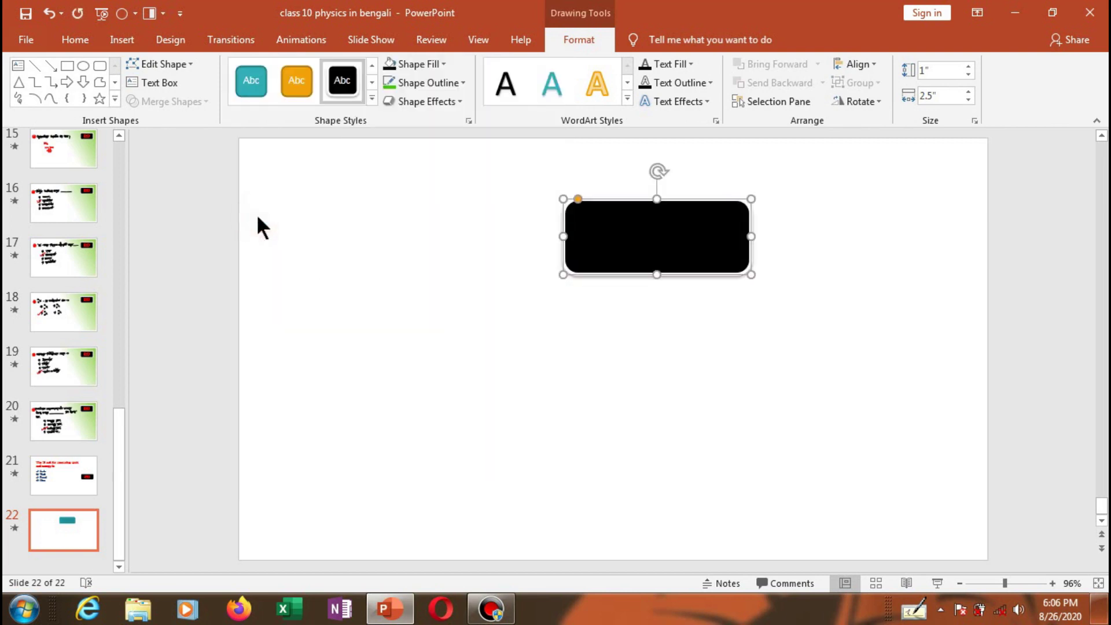
click(428, 66)
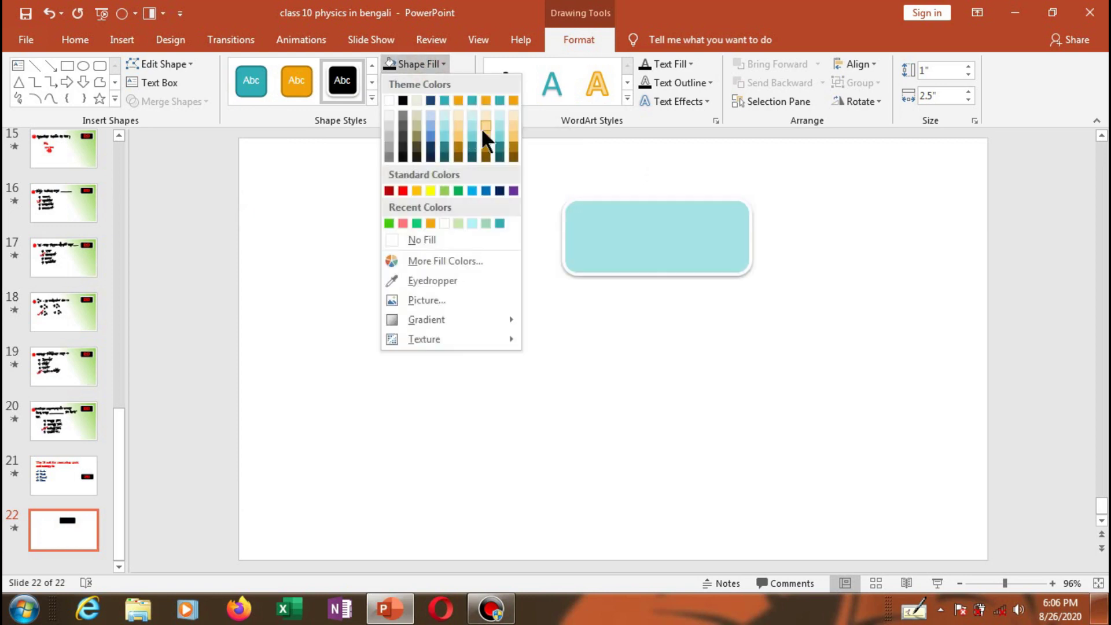
click(404, 158)
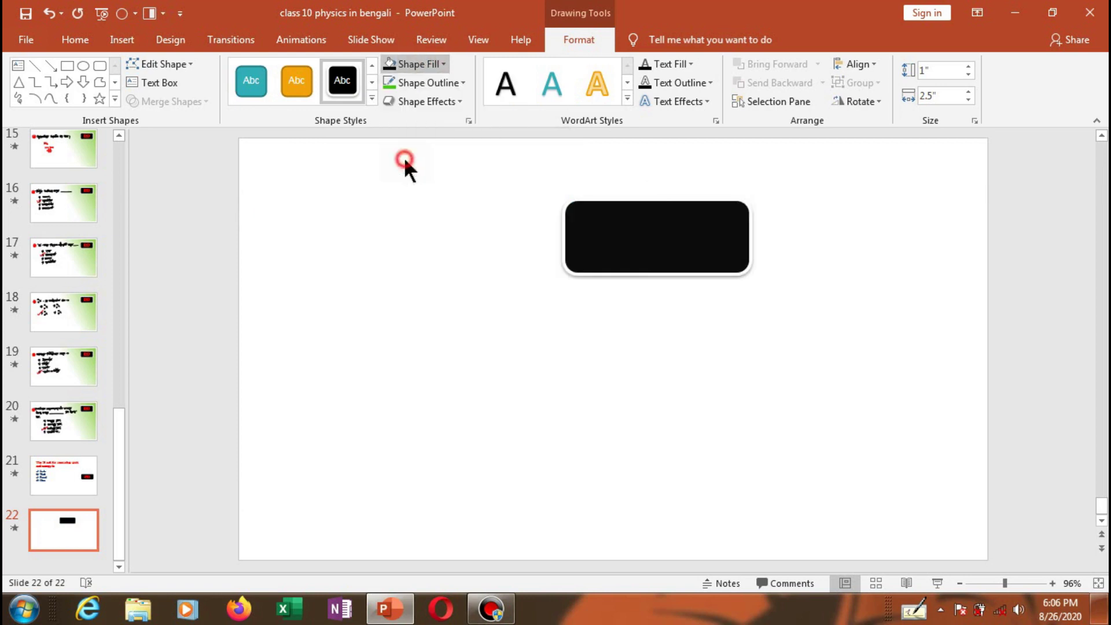
click(439, 84)
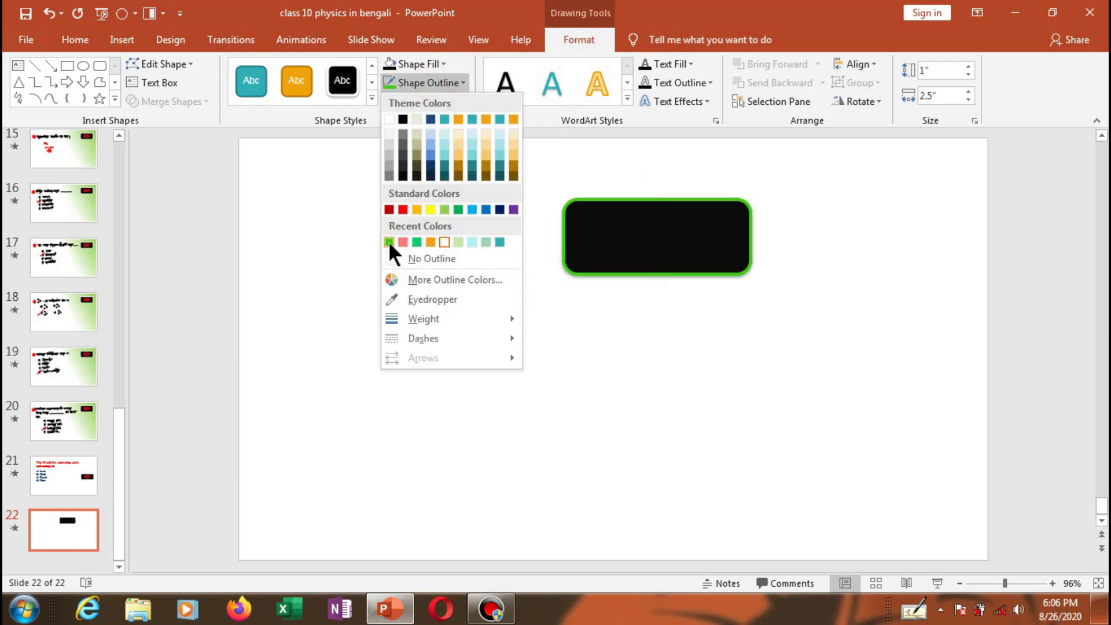
click(388, 241)
click(657, 238)
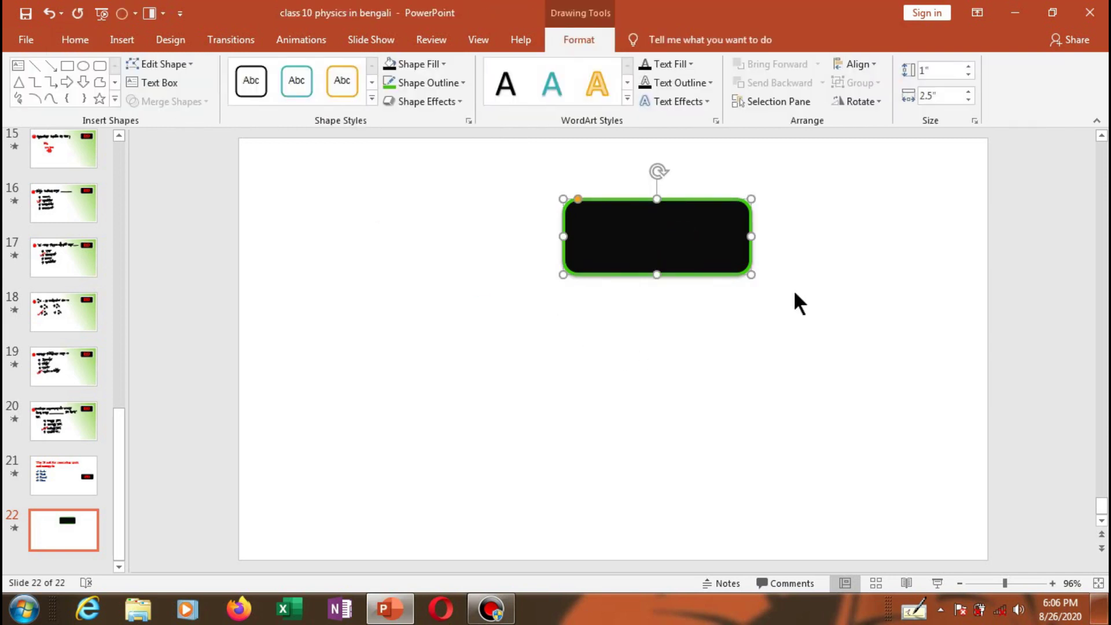
text(05)
Enlarge the 05 text to 54 pt and make it bold
click(831, 350)
double_click(666, 236)
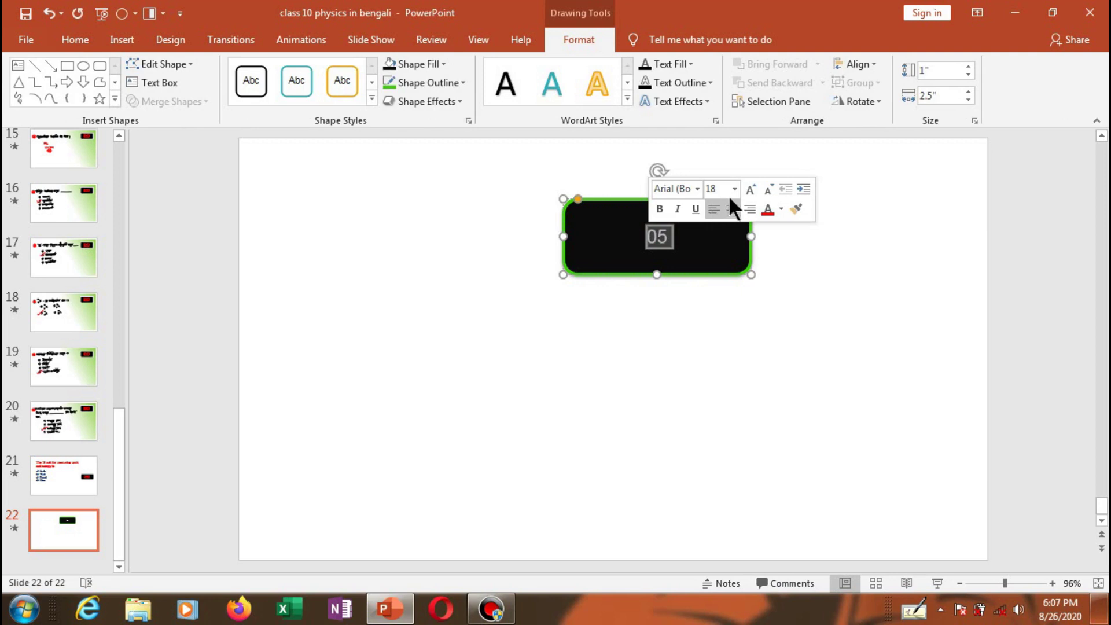
click(748, 188)
click(748, 188)
click(749, 189)
click(749, 188)
click(748, 189)
click(749, 188)
click(749, 189)
click(749, 189)
click(748, 189)
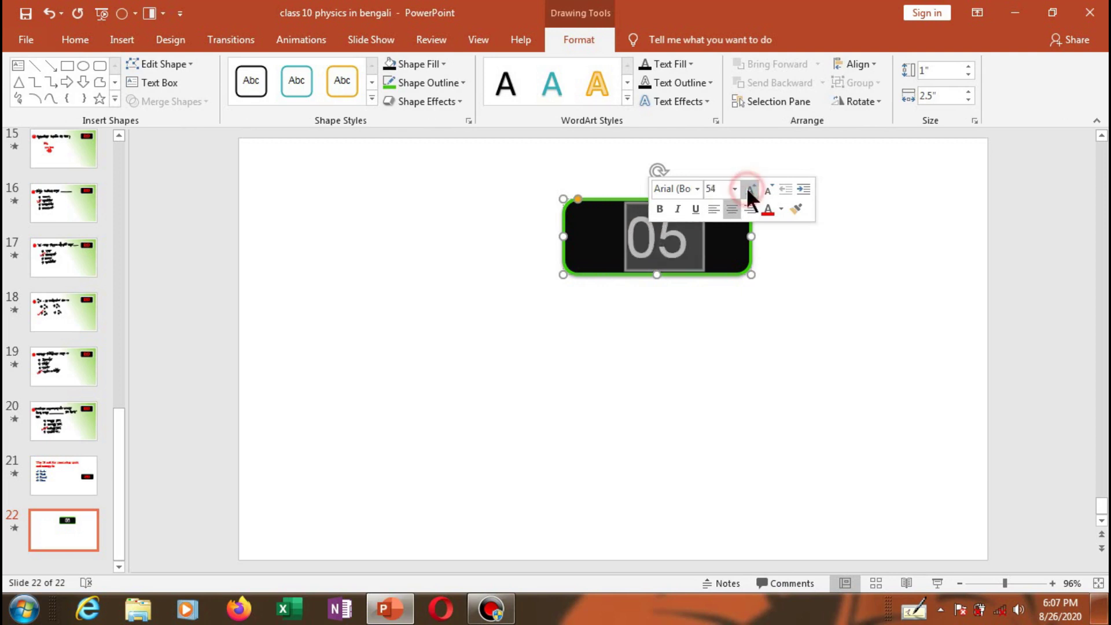
click(663, 208)
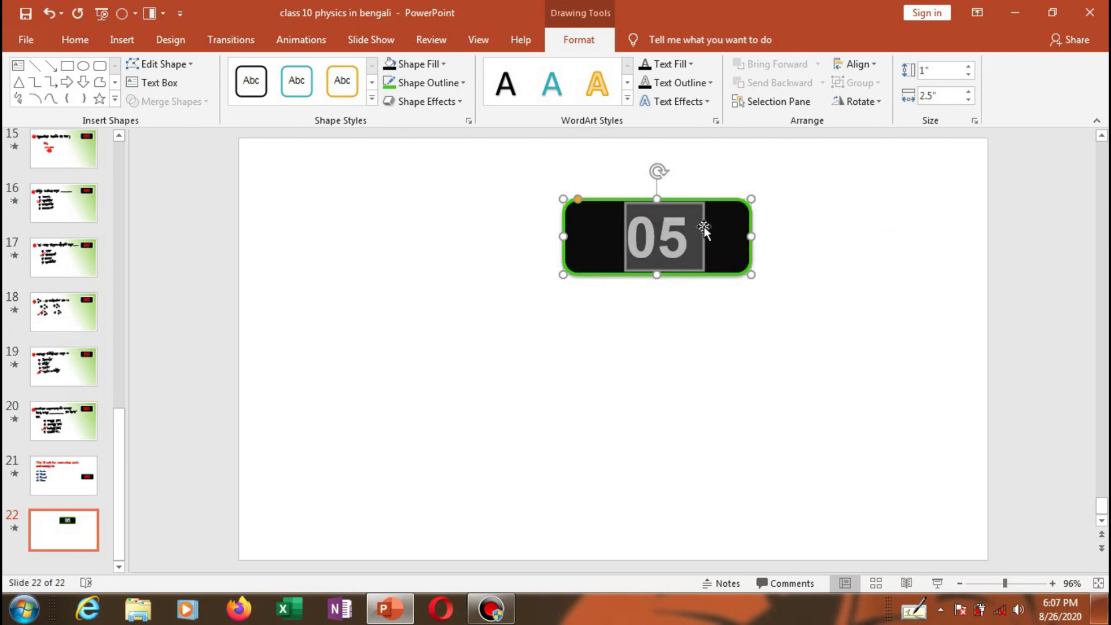
click(852, 249)
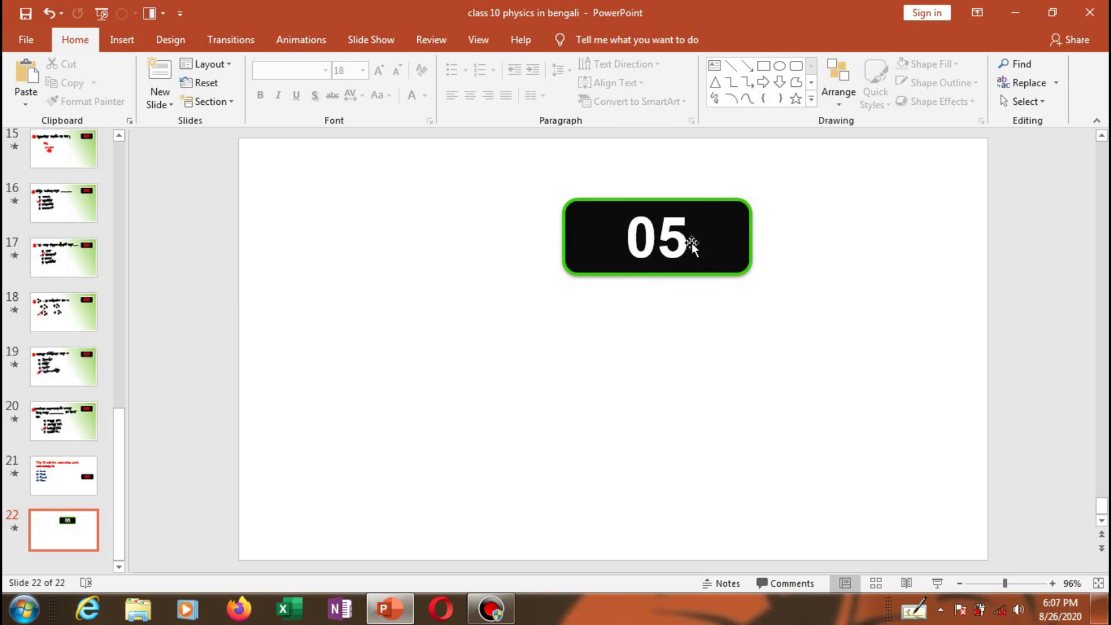
drag(690, 243, 637, 243)
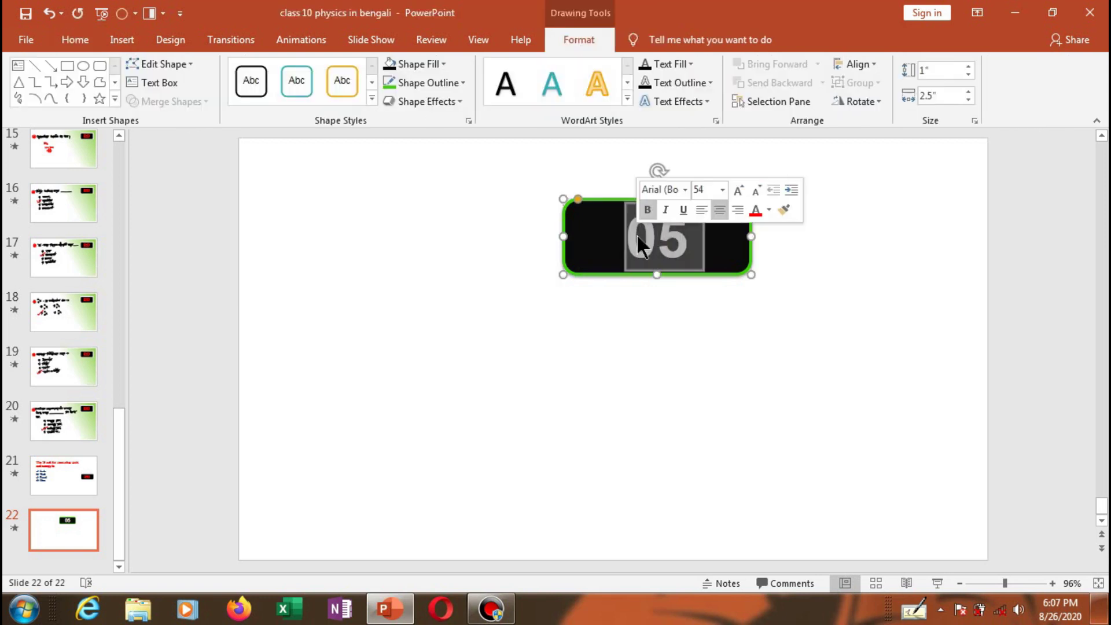
Apply the DigifaceWide digital font to the 05 text
click(683, 191)
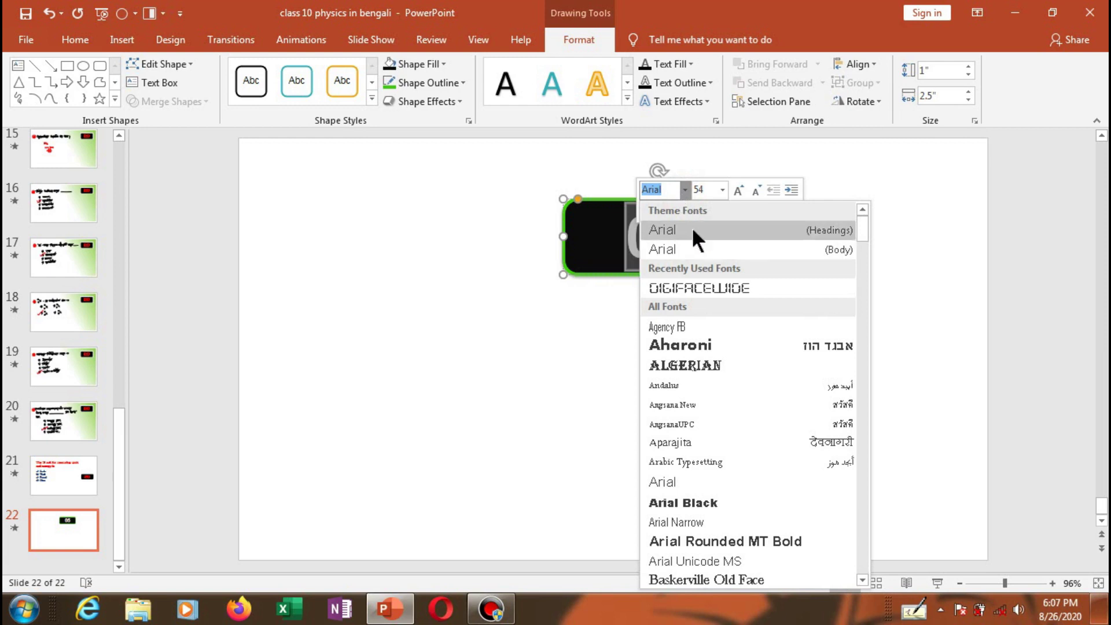
click(699, 288)
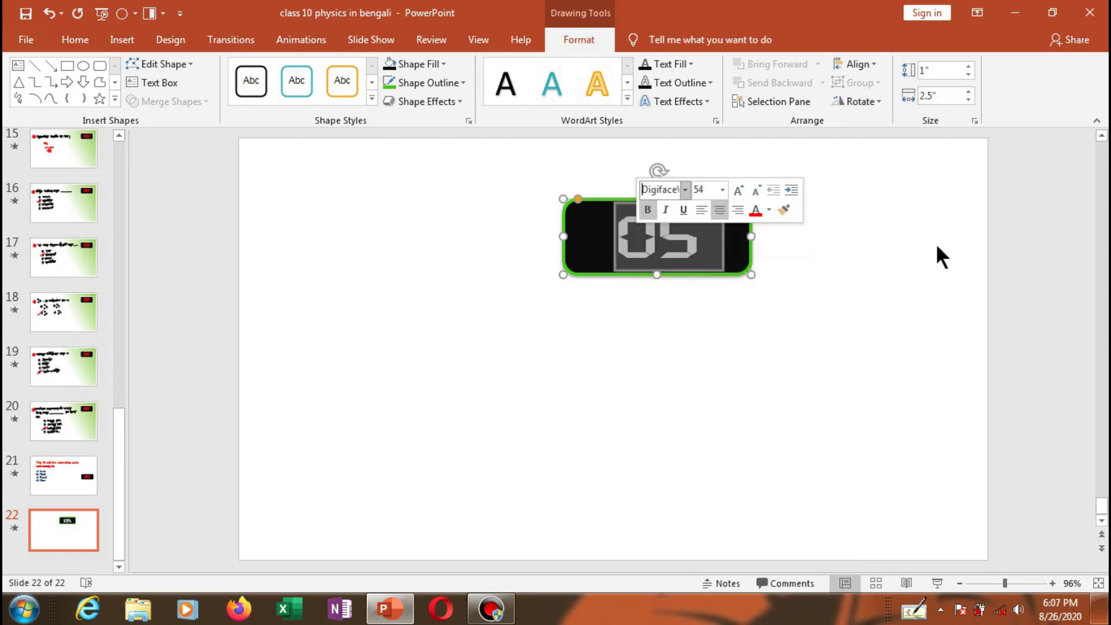
click(935, 243)
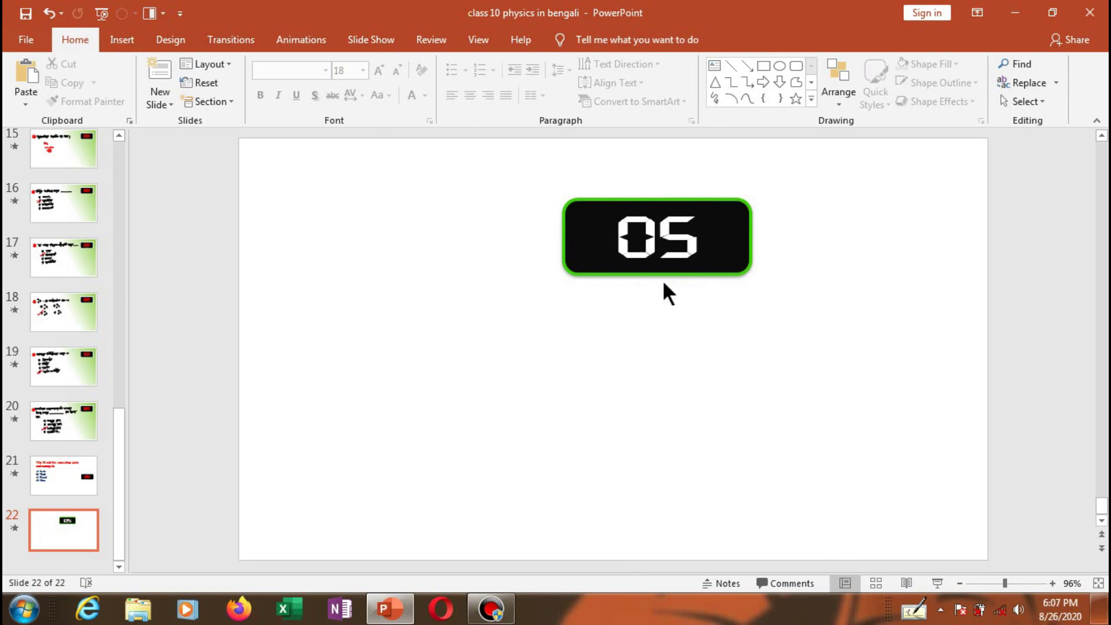
Color the 05 digits red
click(692, 226)
click(915, 238)
drag(698, 232, 615, 237)
click(750, 215)
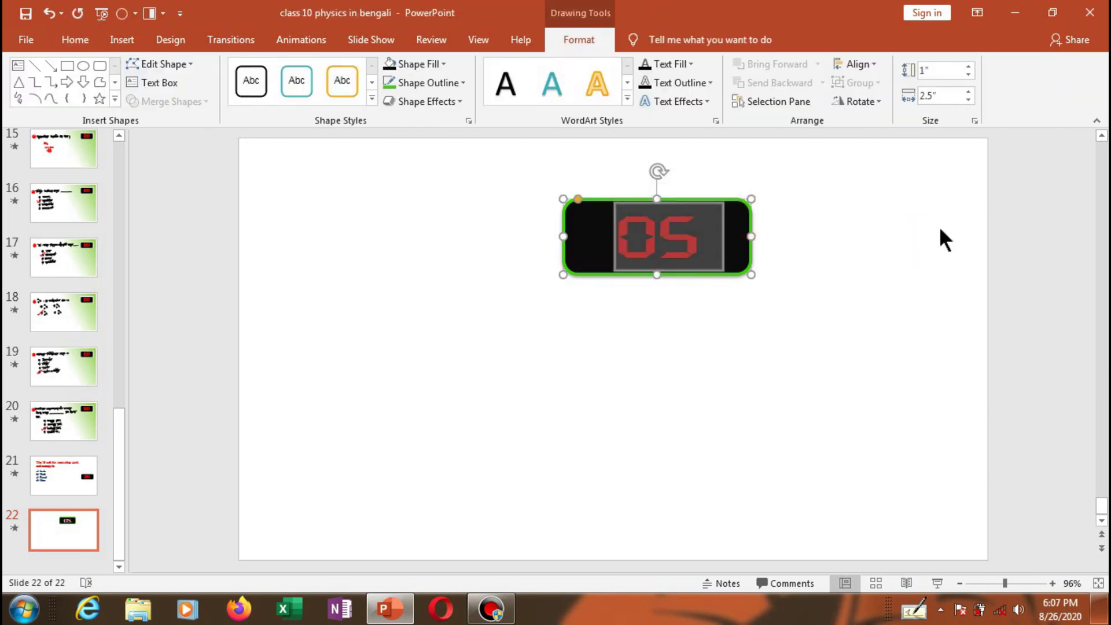
click(927, 237)
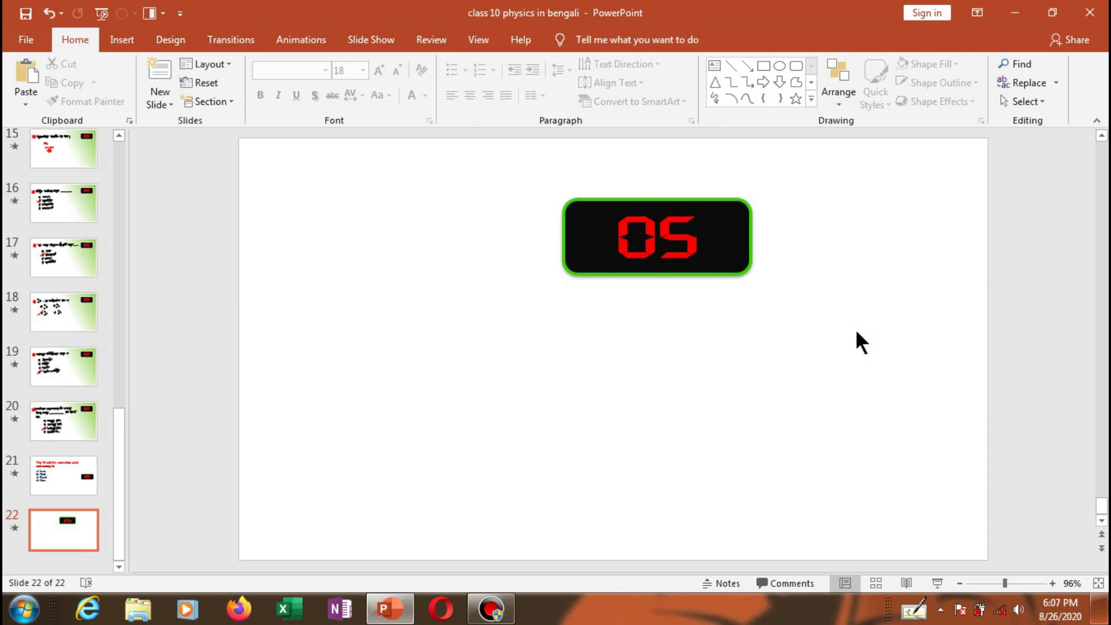
double_click(737, 239)
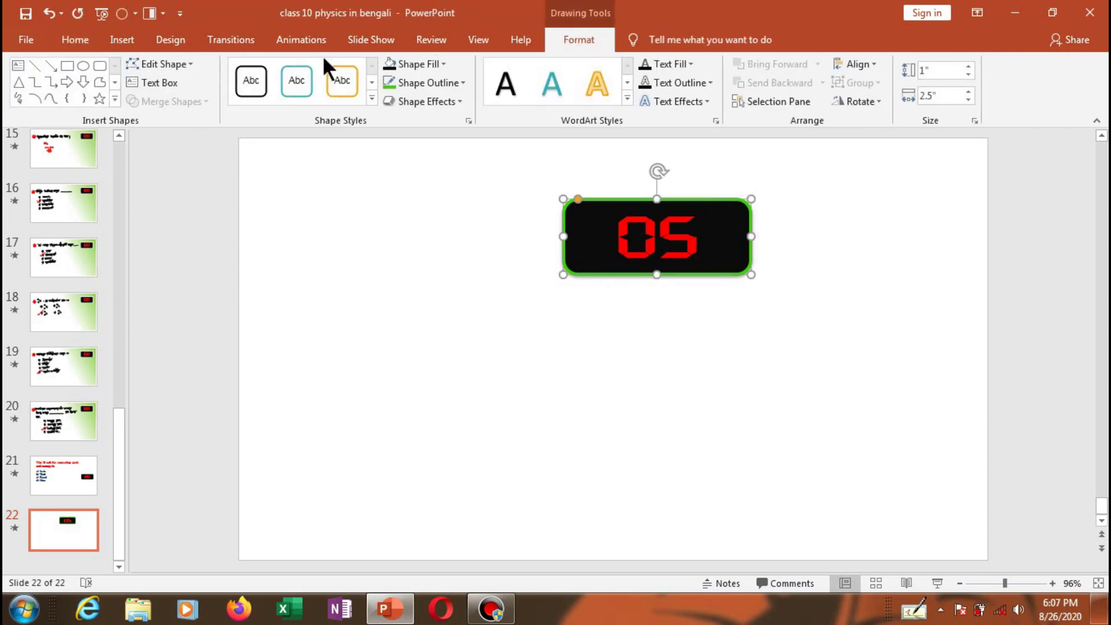
click(297, 38)
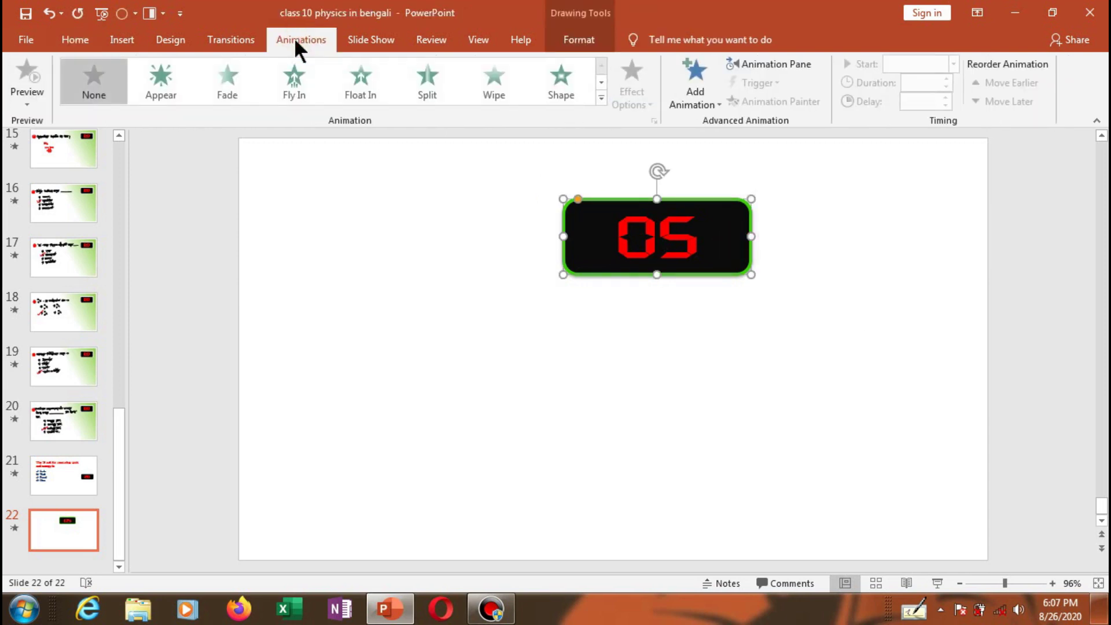
Give the 05 box a Disappear exit animation with a 01.00 duration
click(602, 98)
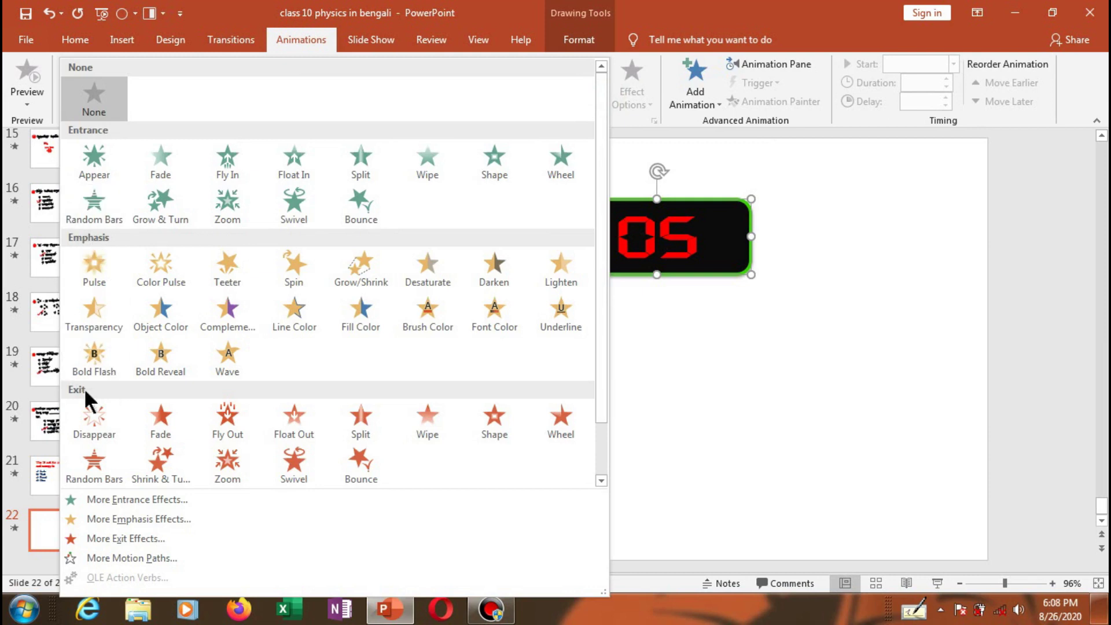
click(97, 427)
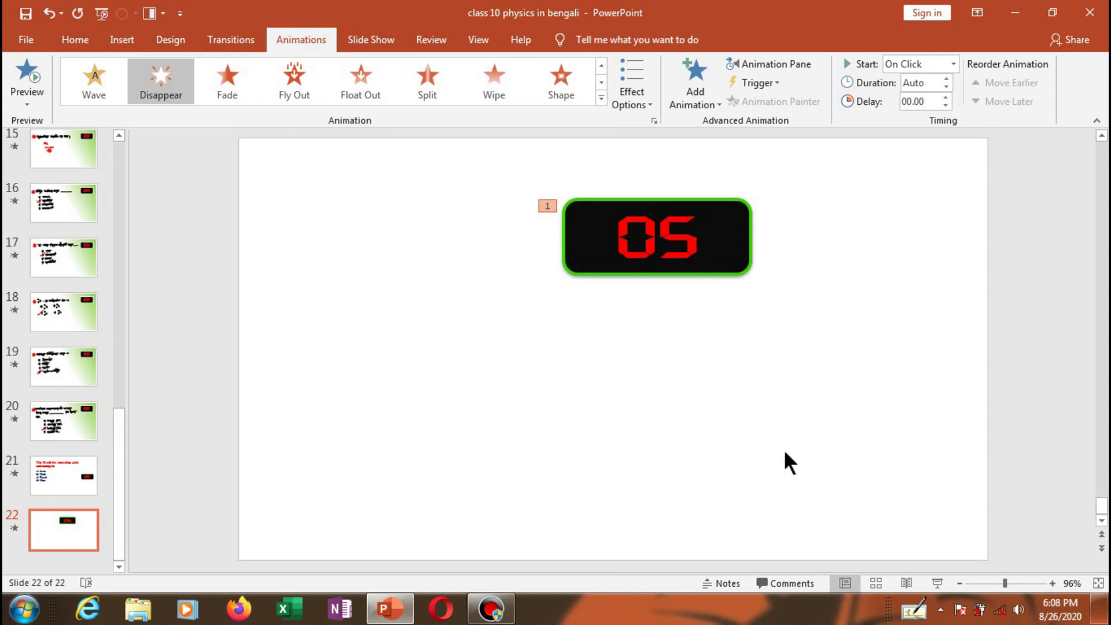
click(947, 79)
click(898, 223)
click(738, 247)
Copy the 05 box, paste it at the lower left, and change its digit to 04
right_click(749, 234)
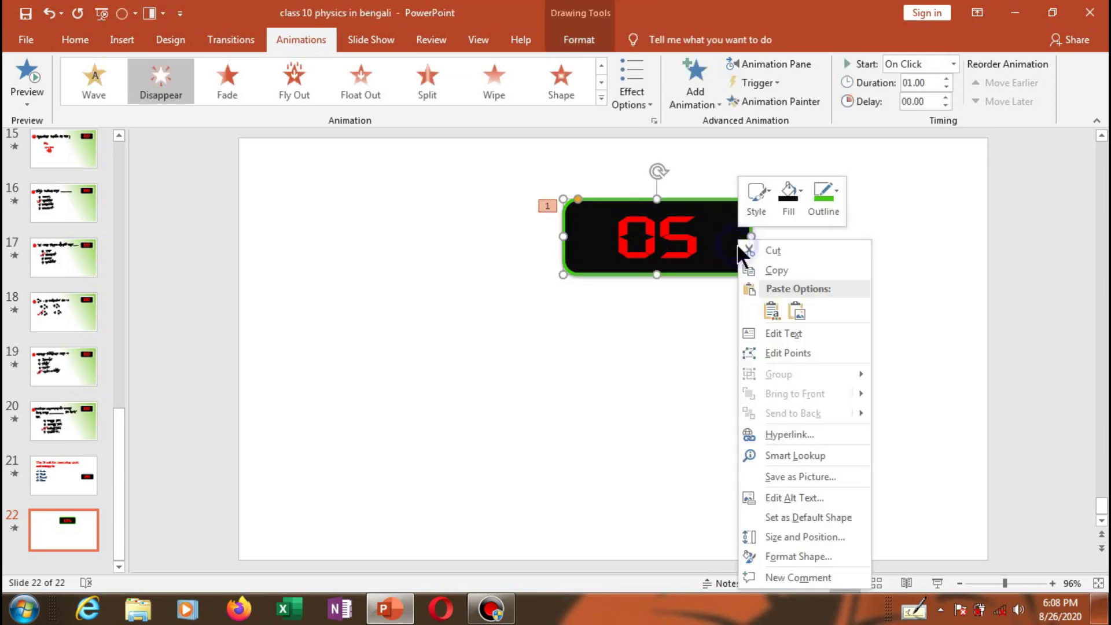
click(764, 266)
right_click(415, 346)
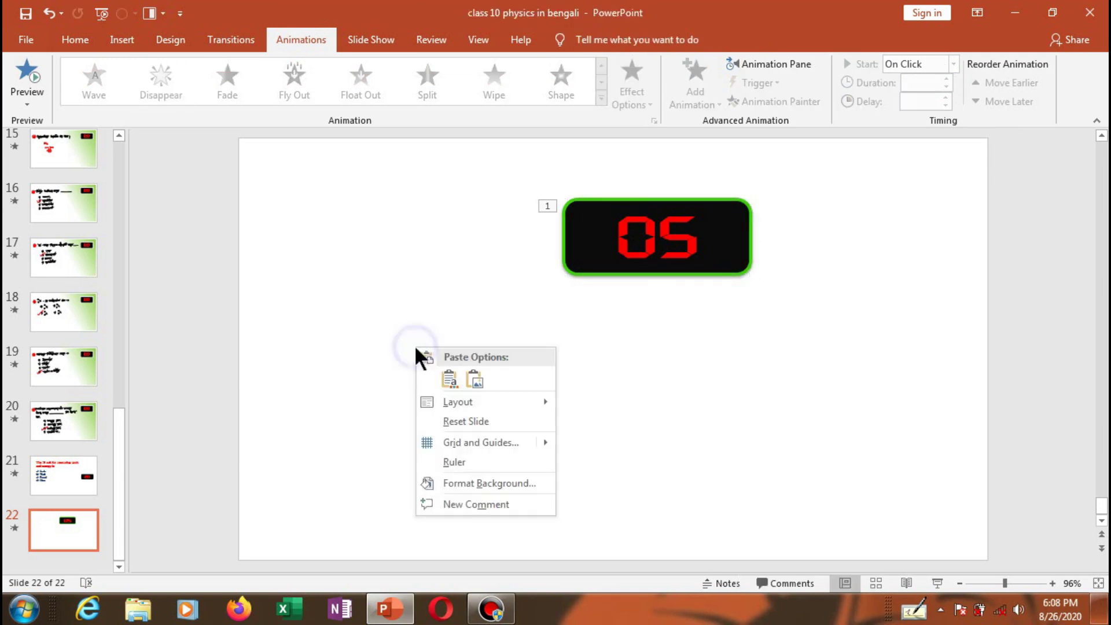
click(457, 375)
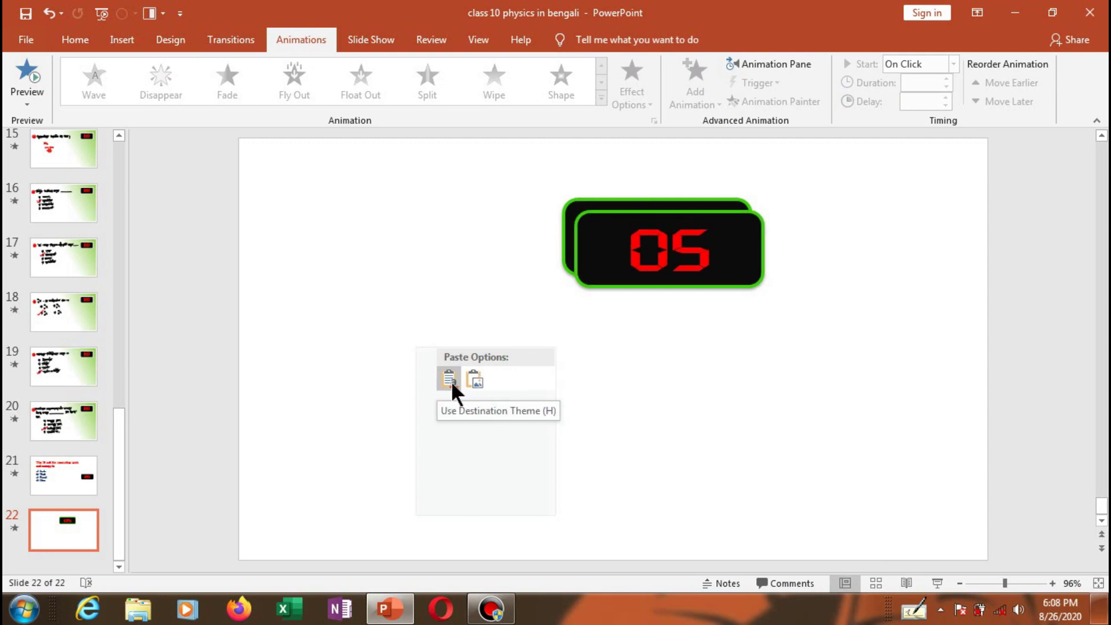
click(450, 380)
mouse_move(728, 262)
mouse_down()
mouse_move(659, 417)
mouse_move(551, 450)
mouse_move(510, 446)
mouse_up()
click(531, 445)
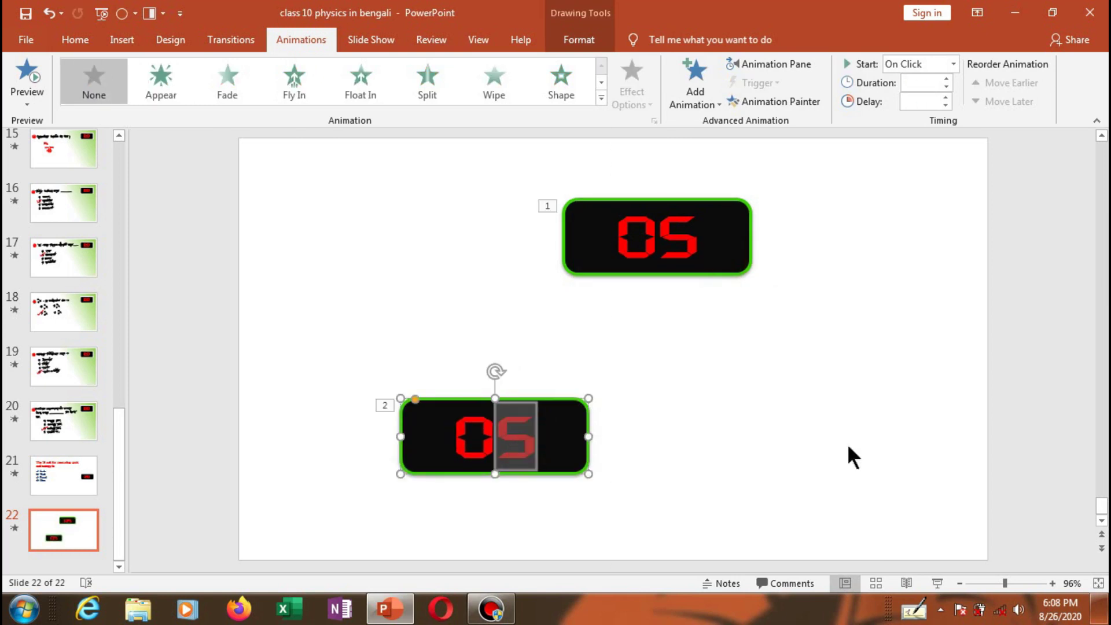
text(4)
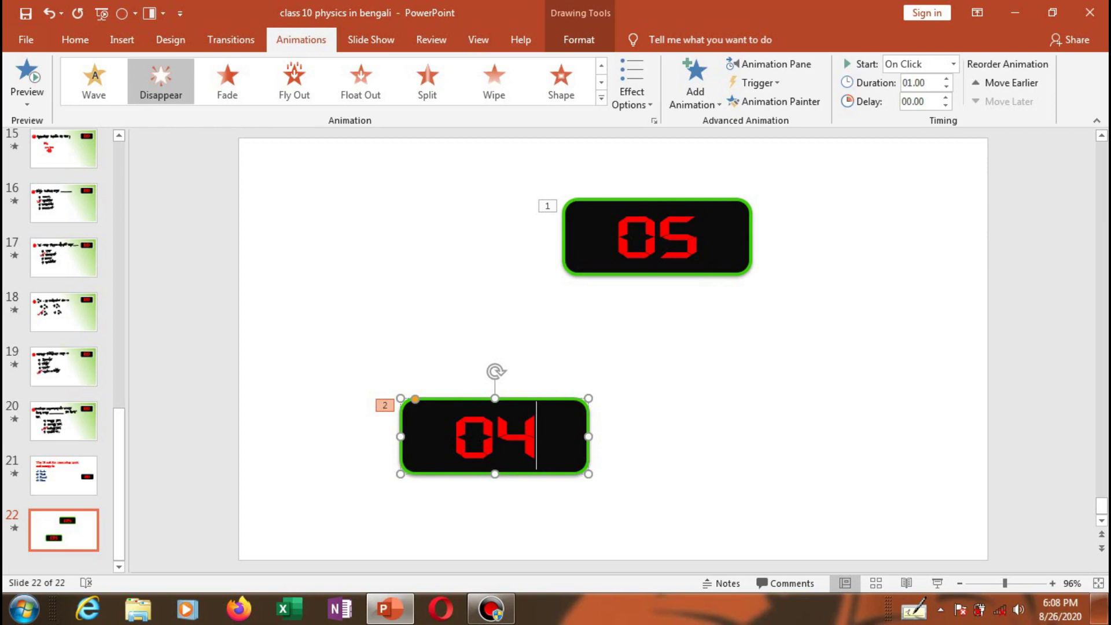
click(851, 447)
Paste two more copies and change their digits to 03 and 02
right_click(754, 334)
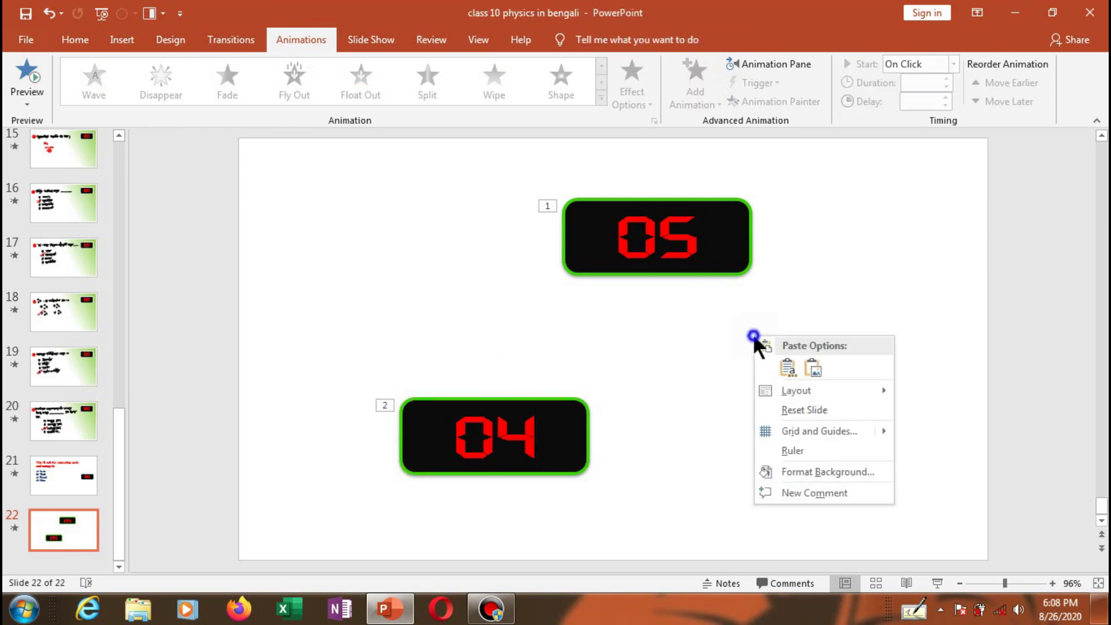
click(788, 368)
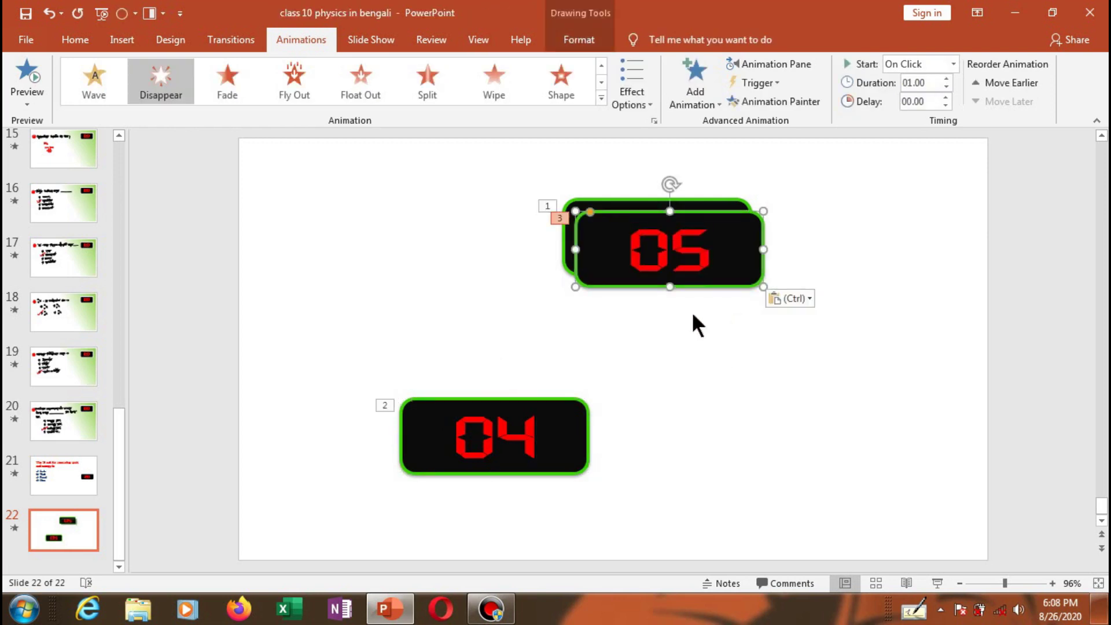
mouse_move(726, 269)
mouse_down()
mouse_move(789, 457)
mouse_move(734, 443)
mouse_up()
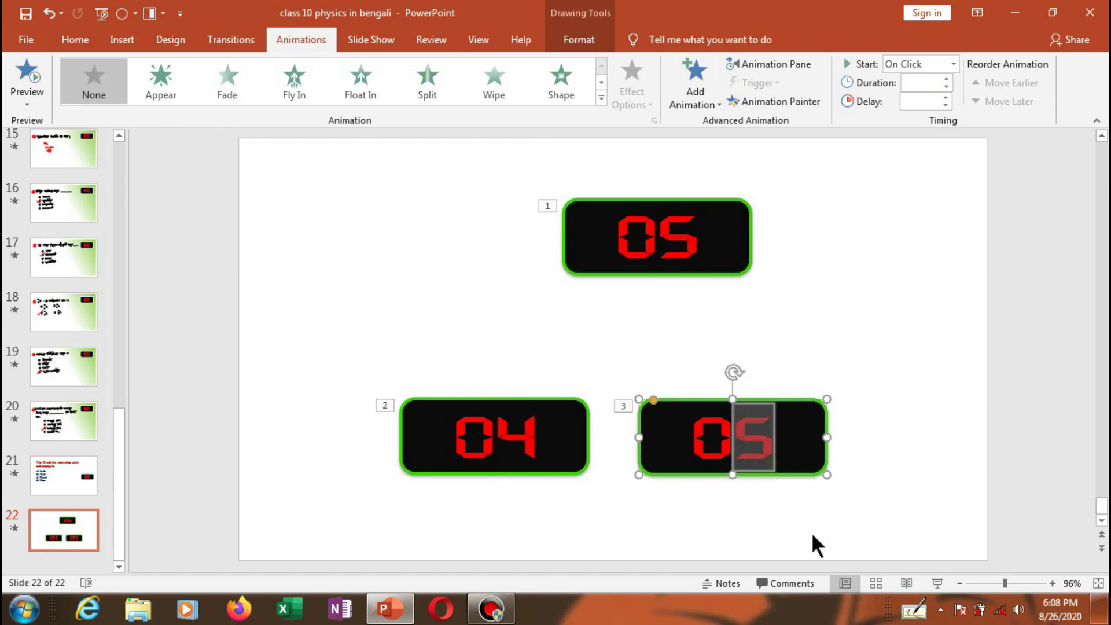
text(3)
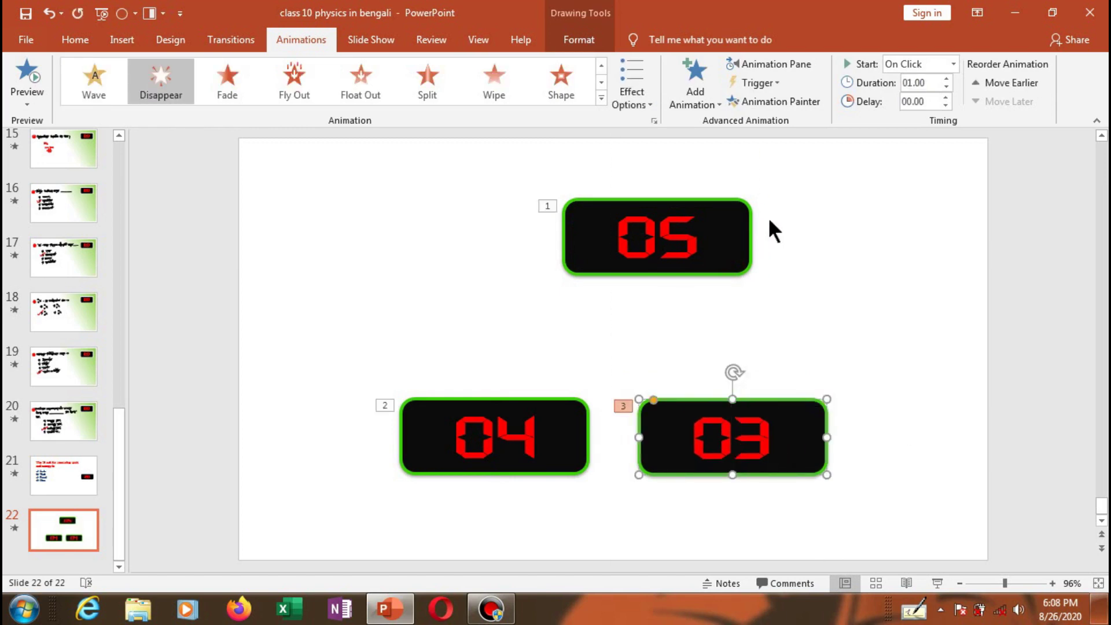
right_click(832, 230)
click(860, 262)
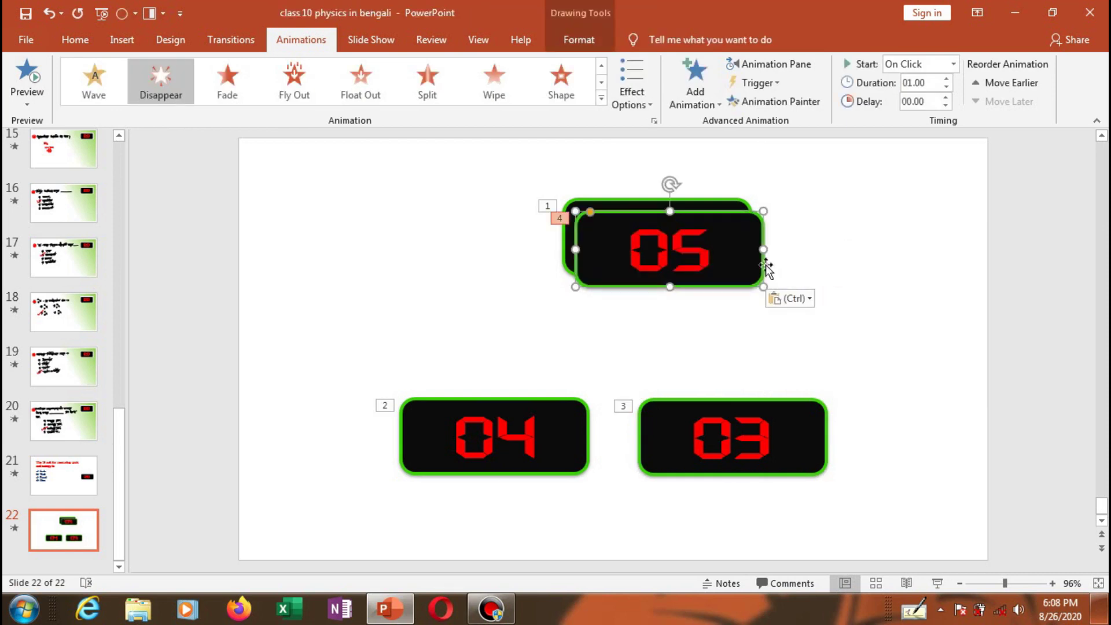
drag(766, 265, 940, 340)
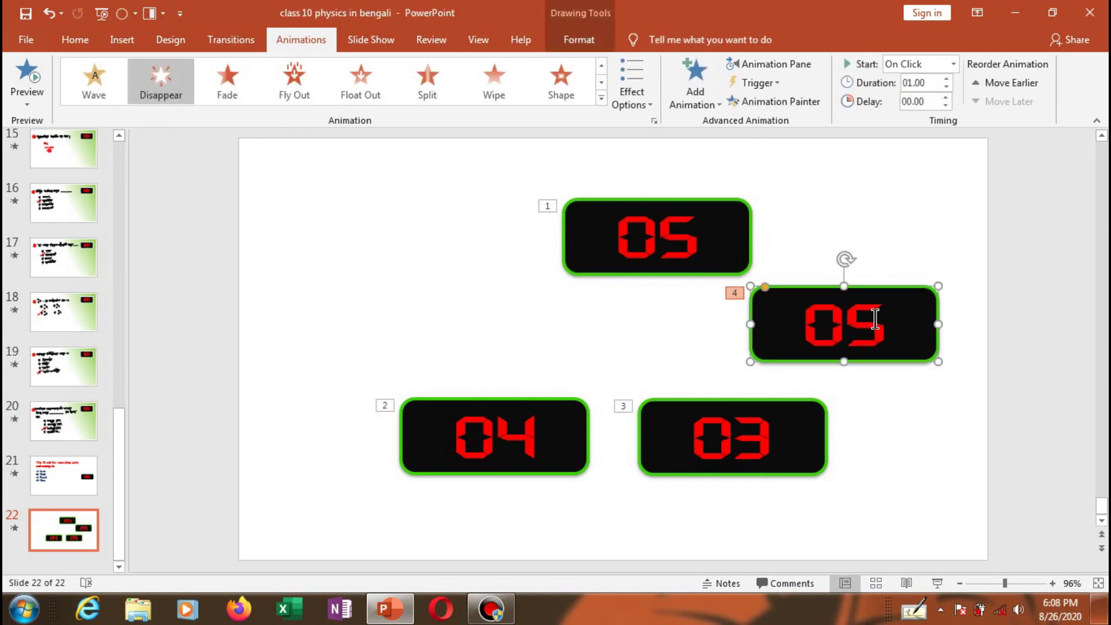
drag(875, 321, 862, 319)
text(2)
Paste the 01 box beside the 05 box and line the 02 box up beneath it
right_click(438, 259)
click(470, 291)
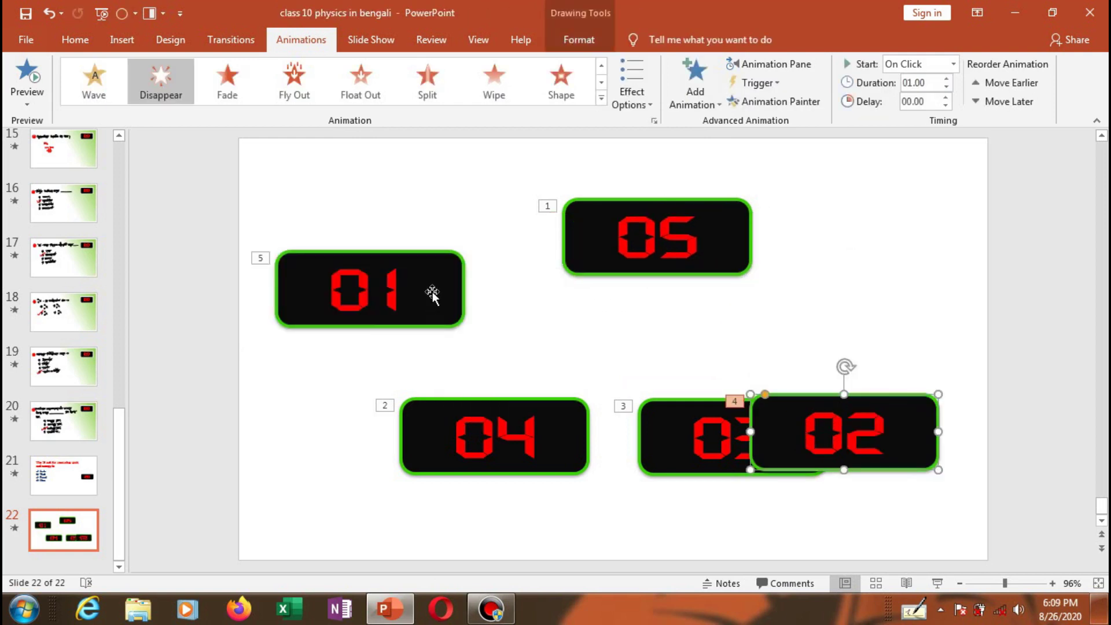
mouse_move(432, 292)
mouse_down()
mouse_move(908, 269)
mouse_move(927, 224)
mouse_up()
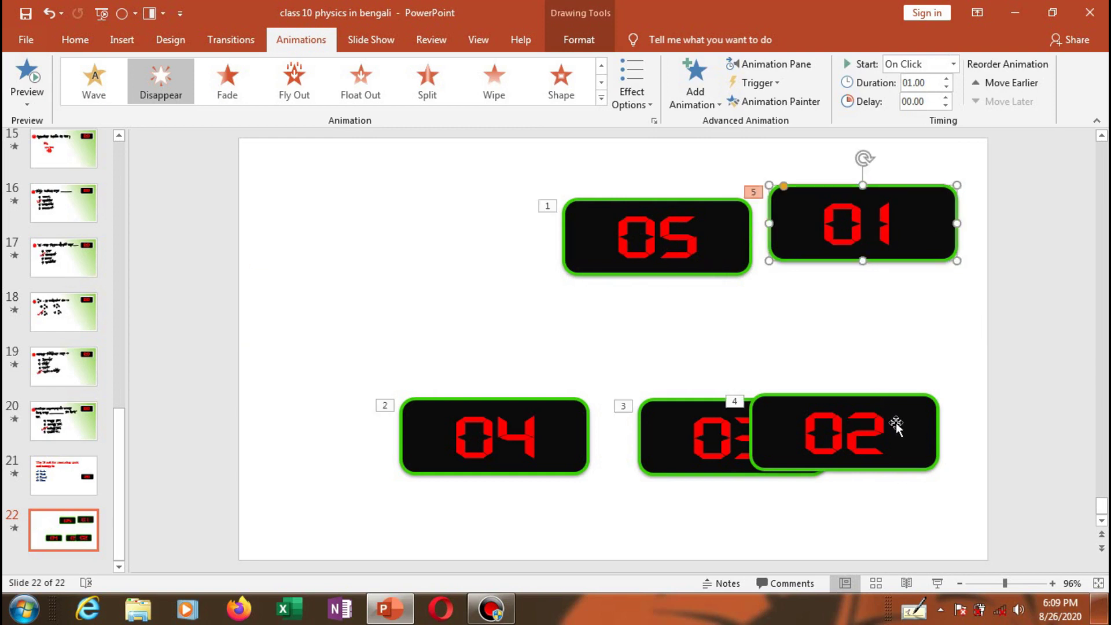
mouse_move(905, 438)
mouse_down()
mouse_move(918, 344)
mouse_move(928, 358)
mouse_up()
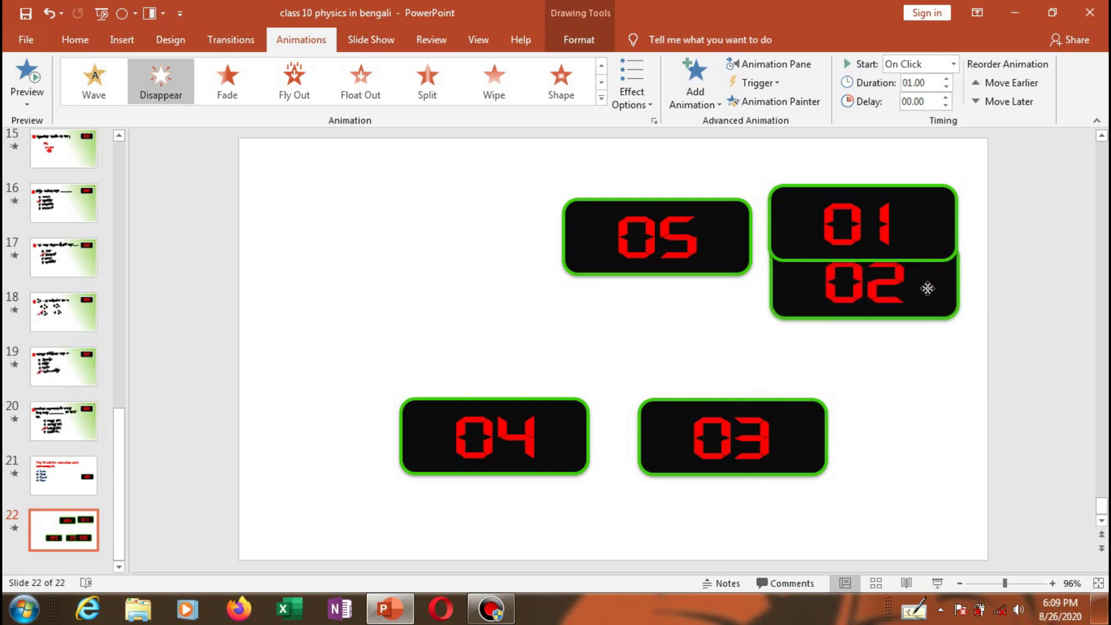
drag(928, 359, 922, 337)
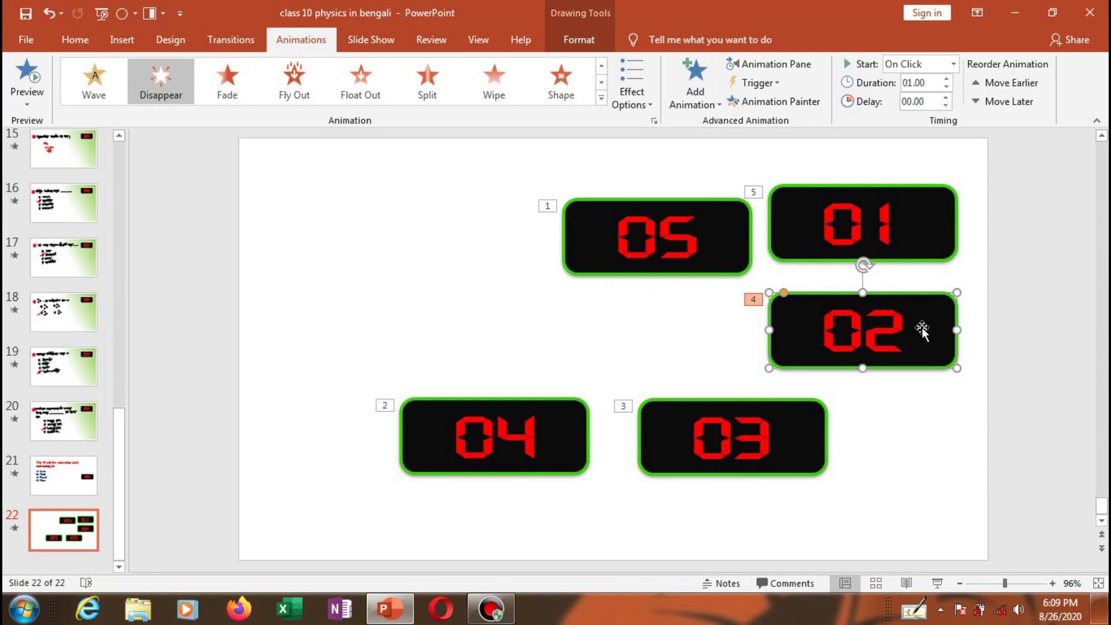
Bring the 02 and 03 boxes to front and stack them onto the top-right 01 box
right_click(922, 327)
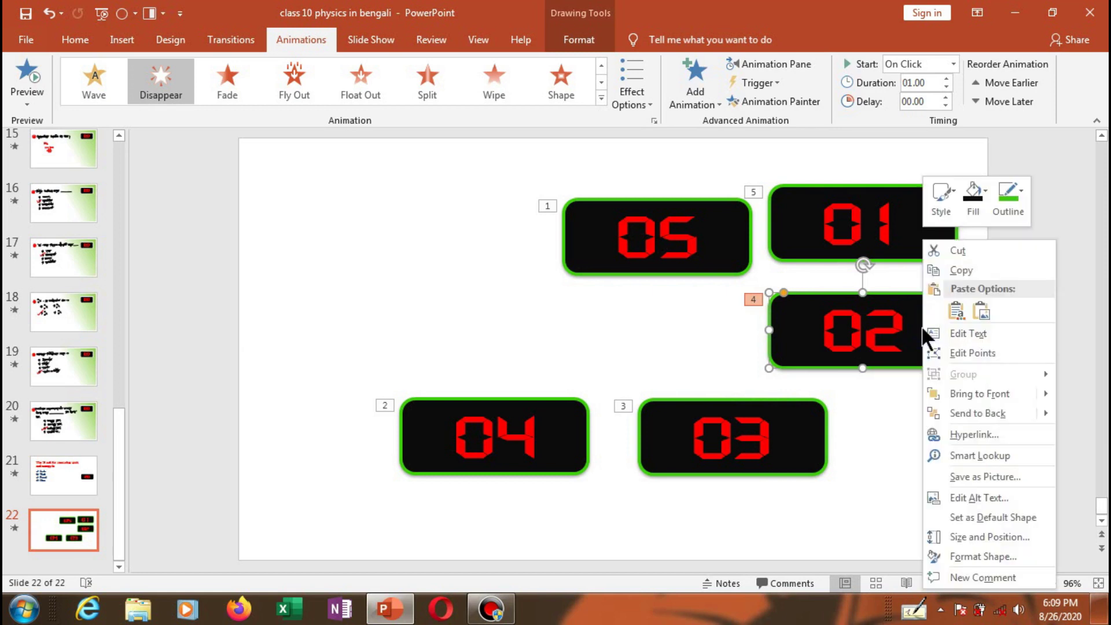
click(962, 392)
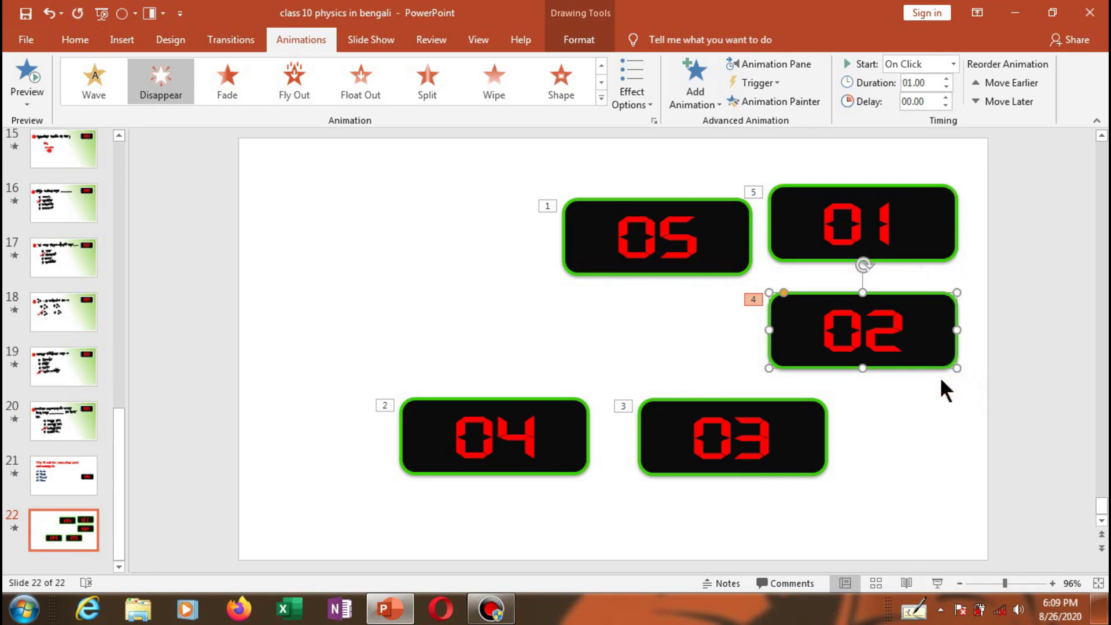
mouse_move(930, 351)
mouse_down()
mouse_move(920, 274)
mouse_move(930, 246)
mouse_up()
key(Tab)
click(897, 434)
click(804, 442)
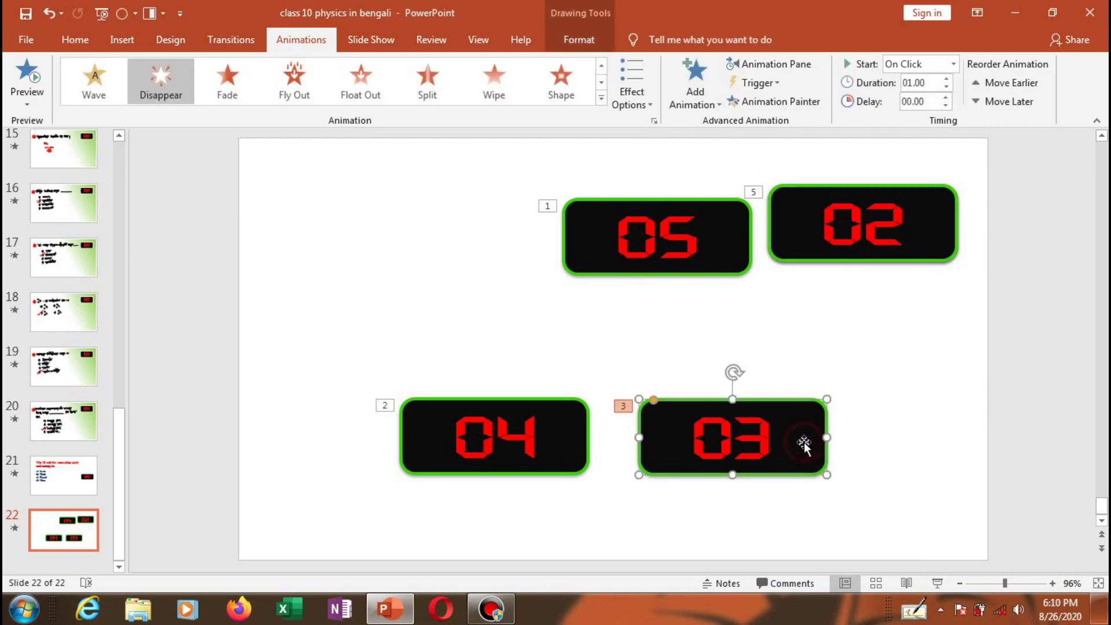
right_click(804, 442)
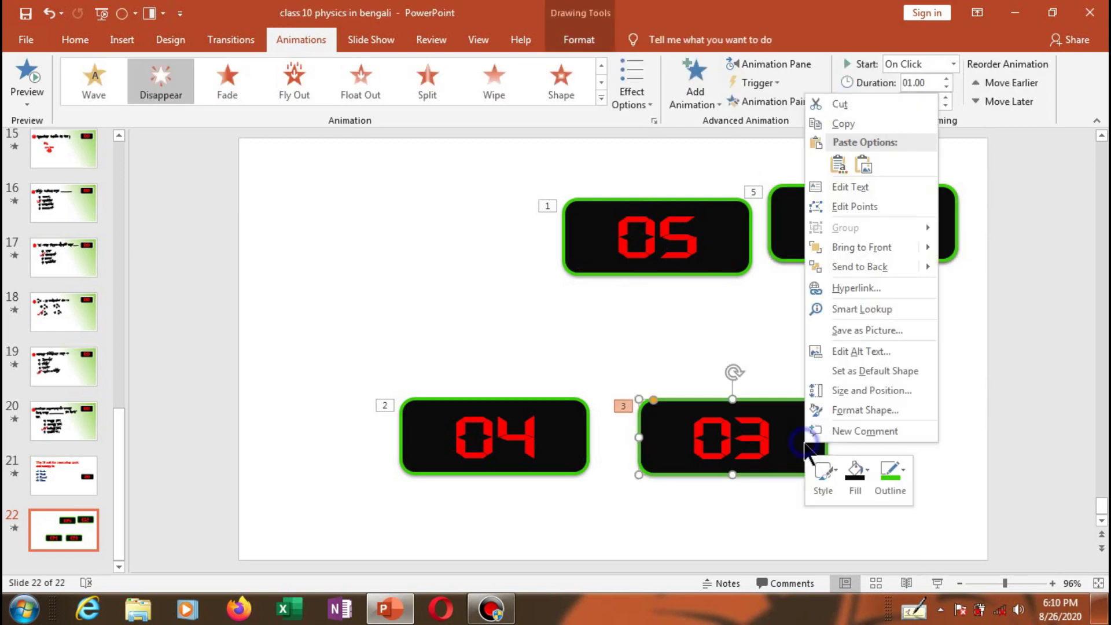
click(838, 255)
drag(795, 426, 923, 220)
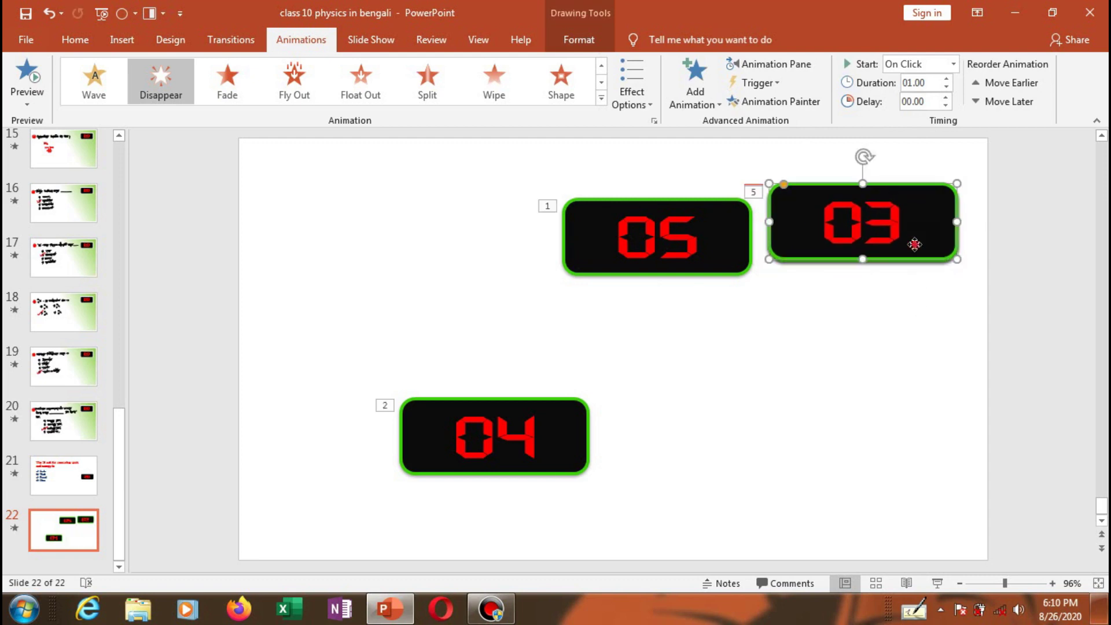
click(916, 352)
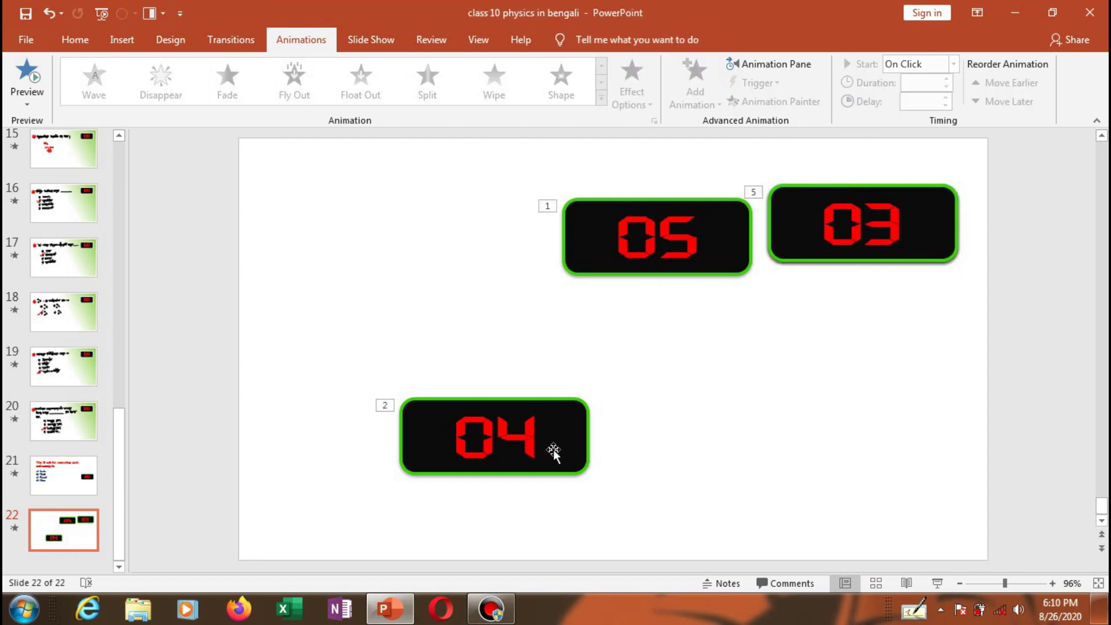
Bring the 04 and 05 boxes to front and stack them on top, with 05 uppermost
right_click(561, 426)
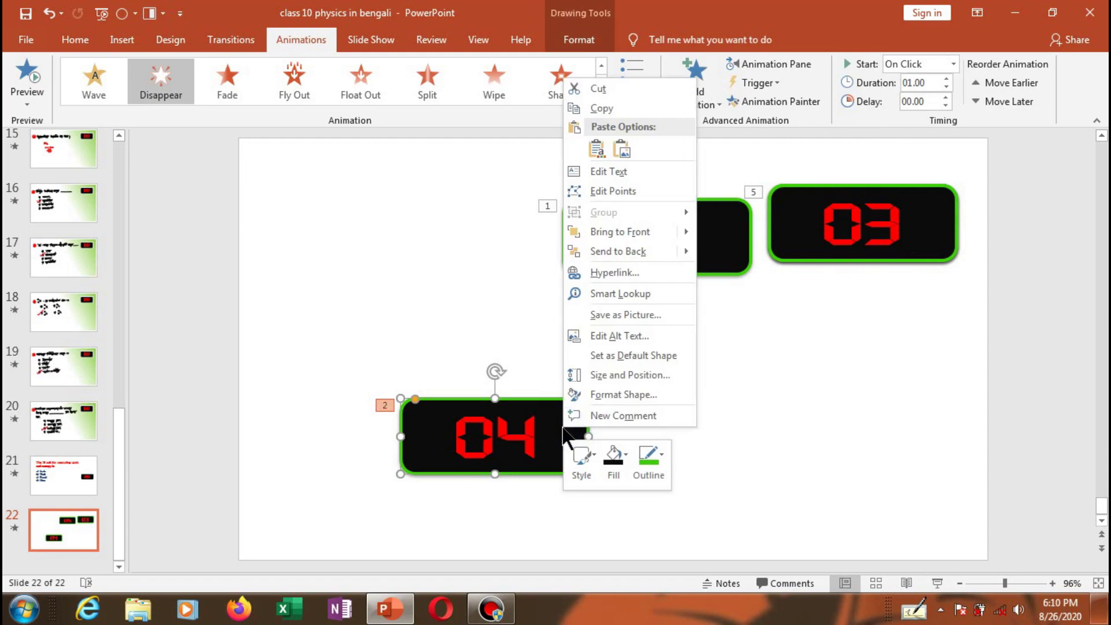
click(648, 234)
mouse_move(566, 422)
mouse_down()
mouse_move(938, 279)
mouse_move(933, 208)
mouse_up()
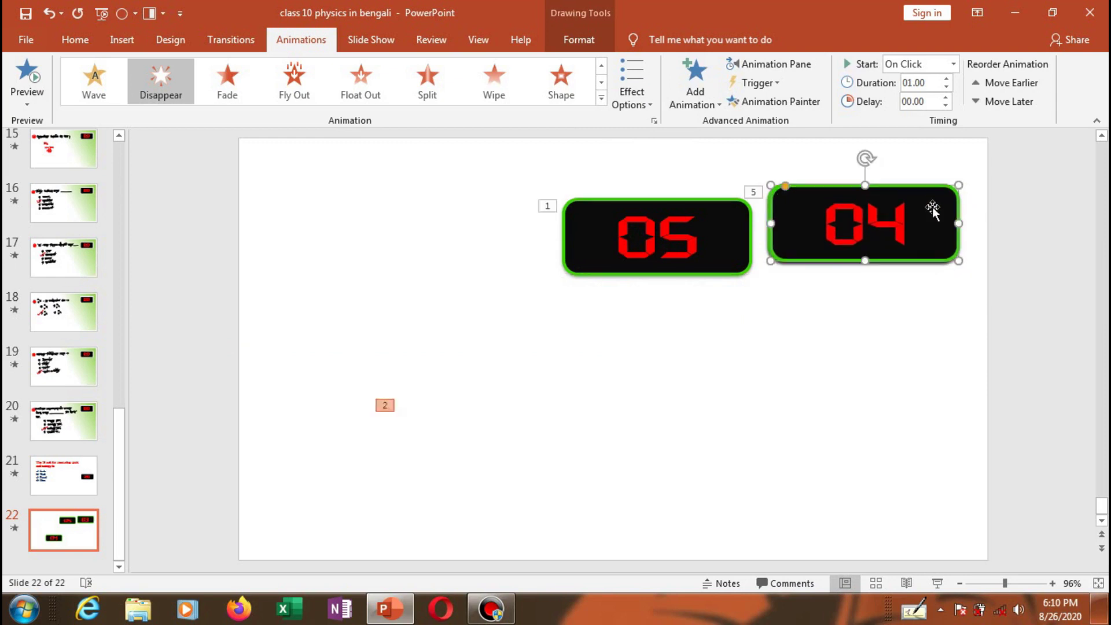
click(898, 314)
right_click(724, 242)
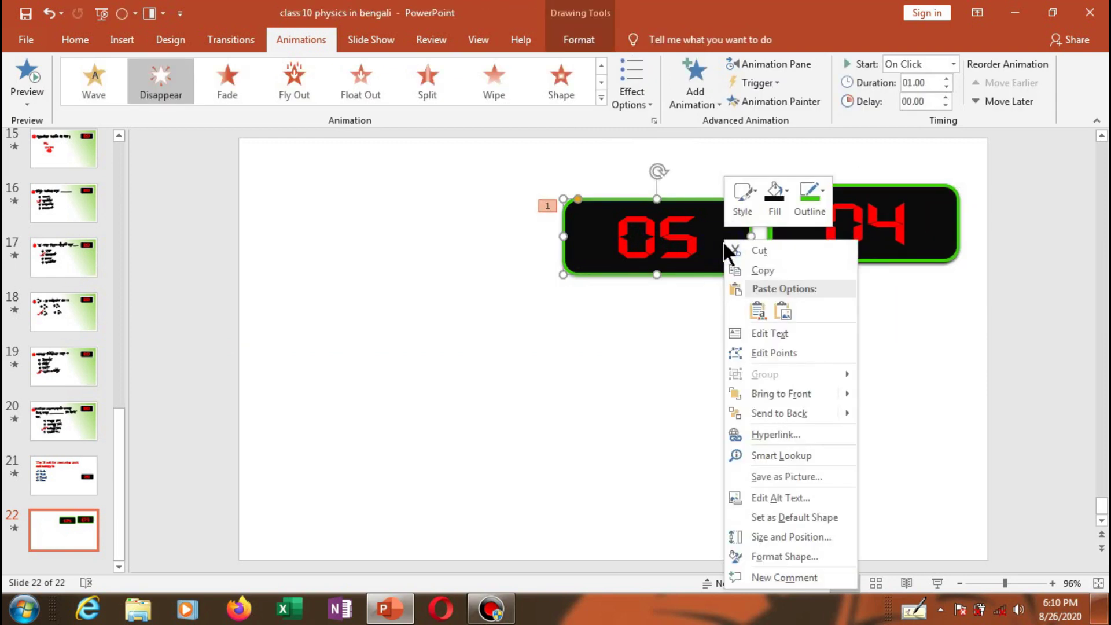
click(798, 397)
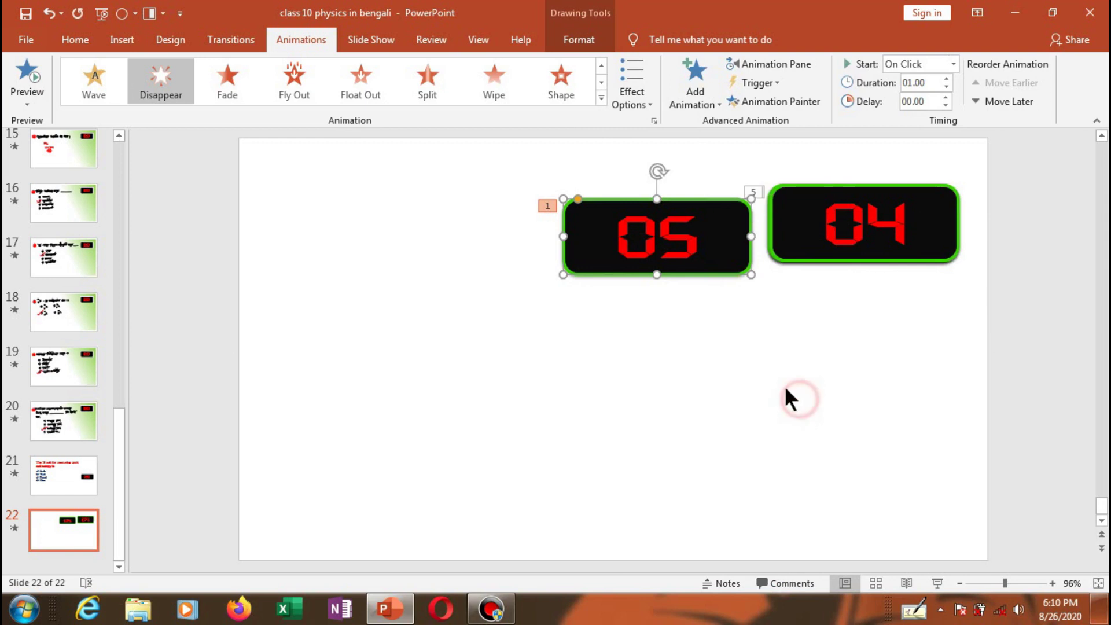
drag(718, 245, 922, 234)
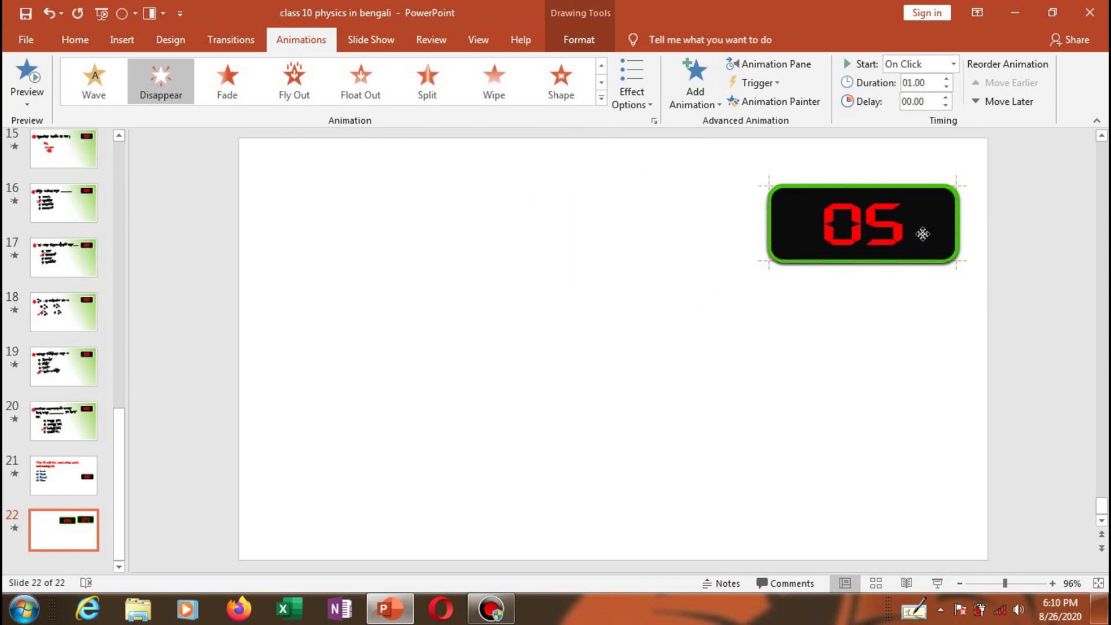
click(907, 324)
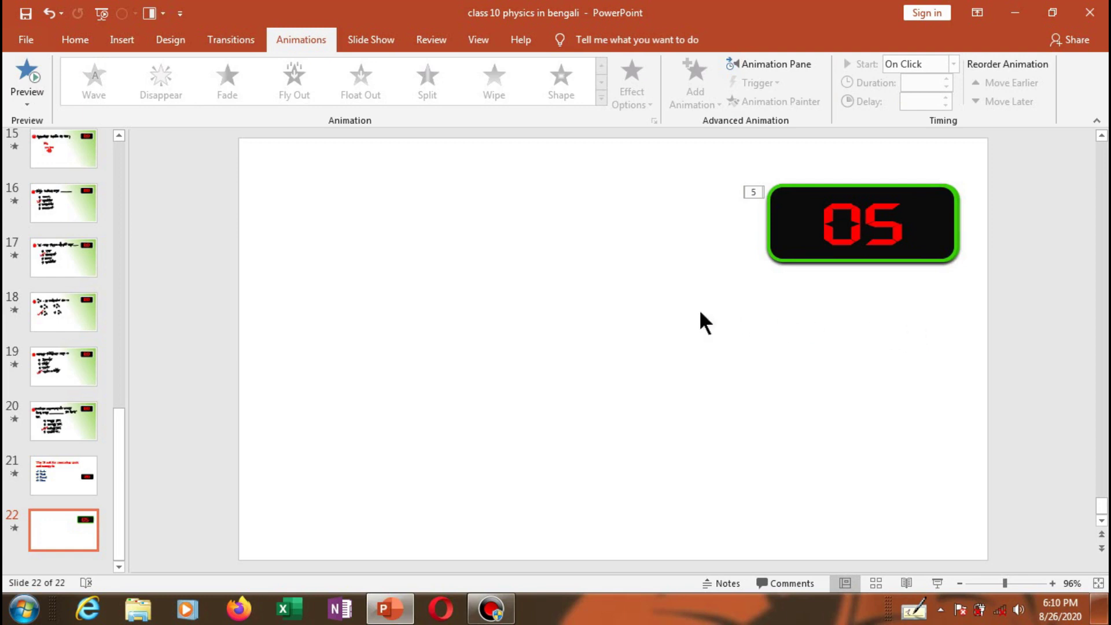
In the Animation Pane, set animations 2 through 5 to Start After Previous
click(766, 64)
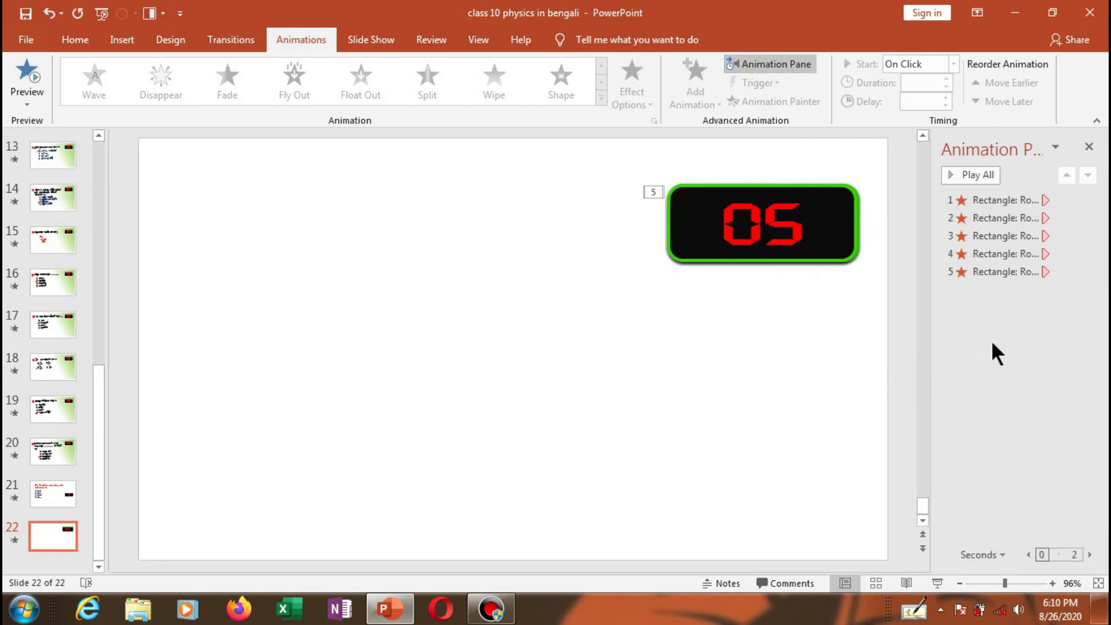
right_click(989, 217)
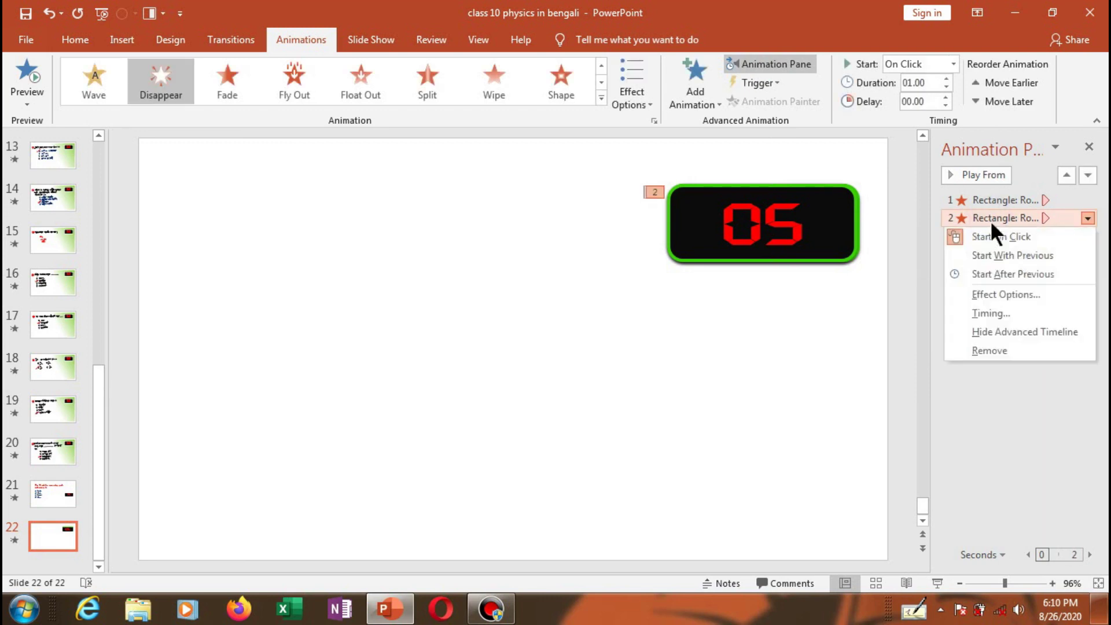
click(995, 276)
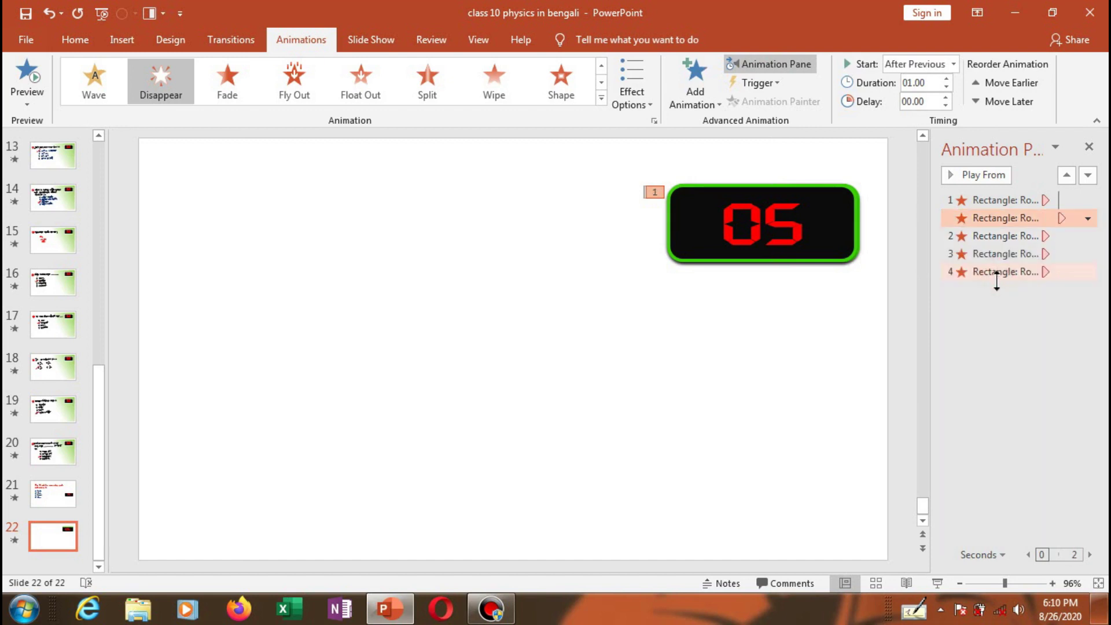
click(1001, 235)
right_click(1001, 235)
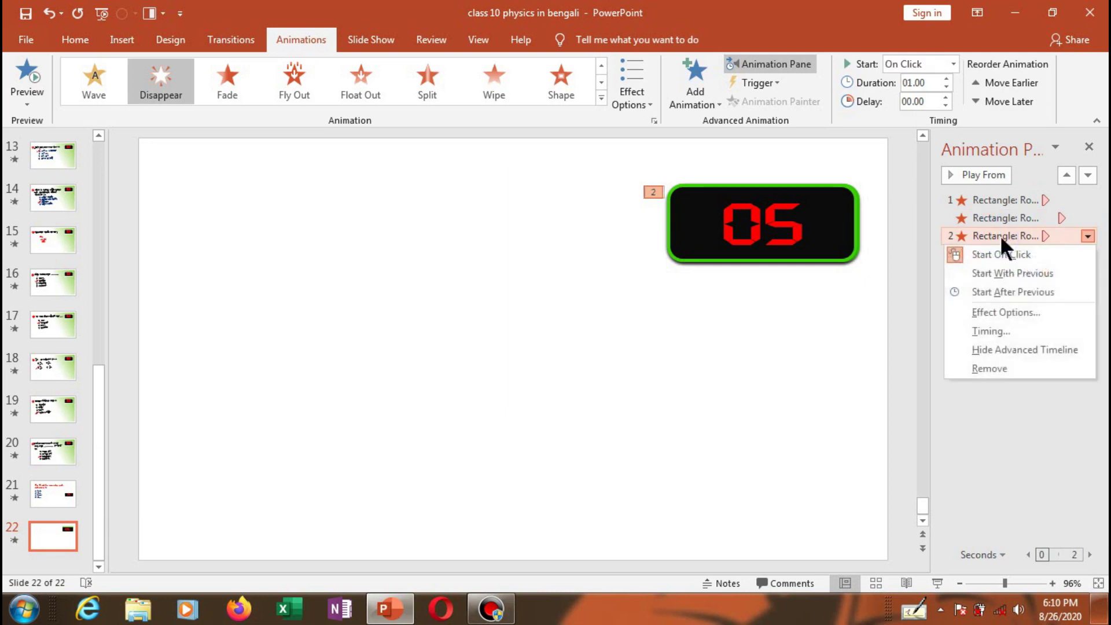
click(1006, 291)
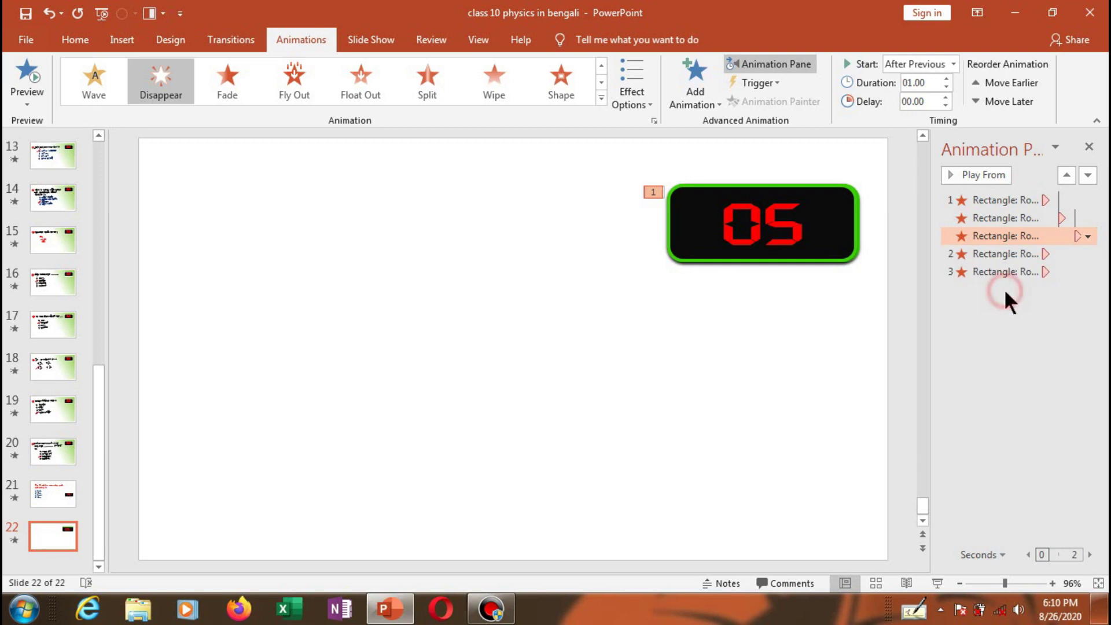
right_click(1016, 253)
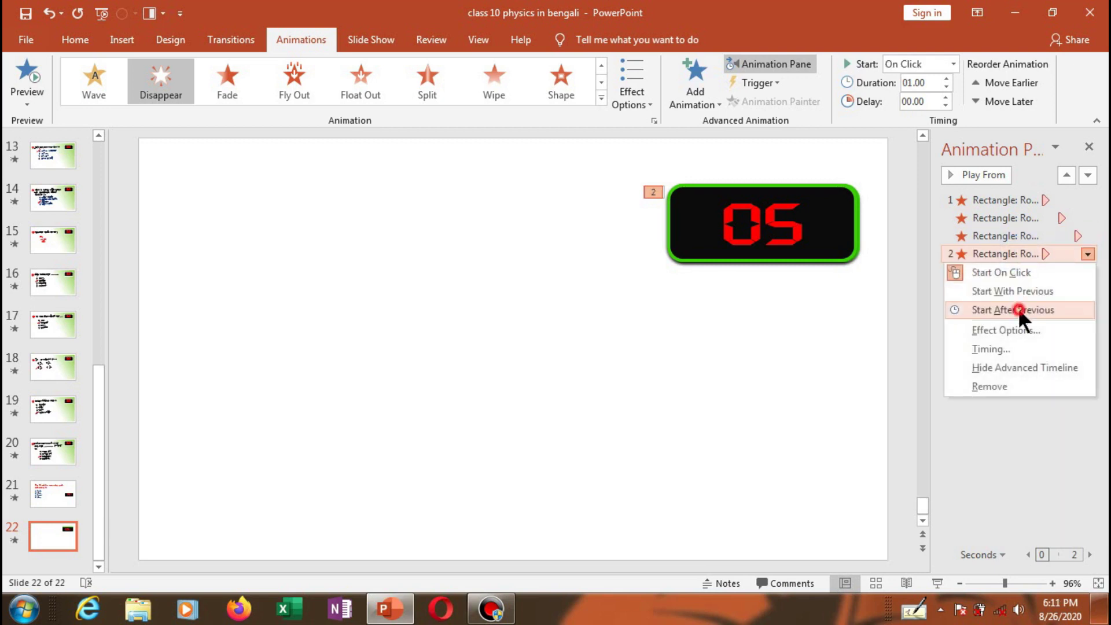
click(1019, 310)
right_click(1017, 272)
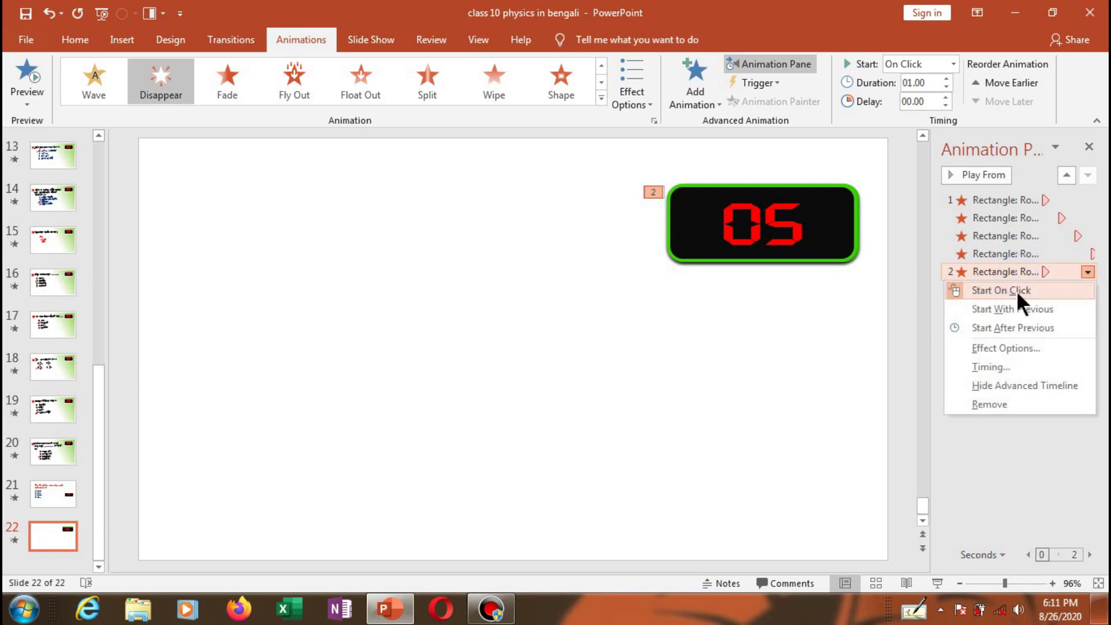
click(1013, 326)
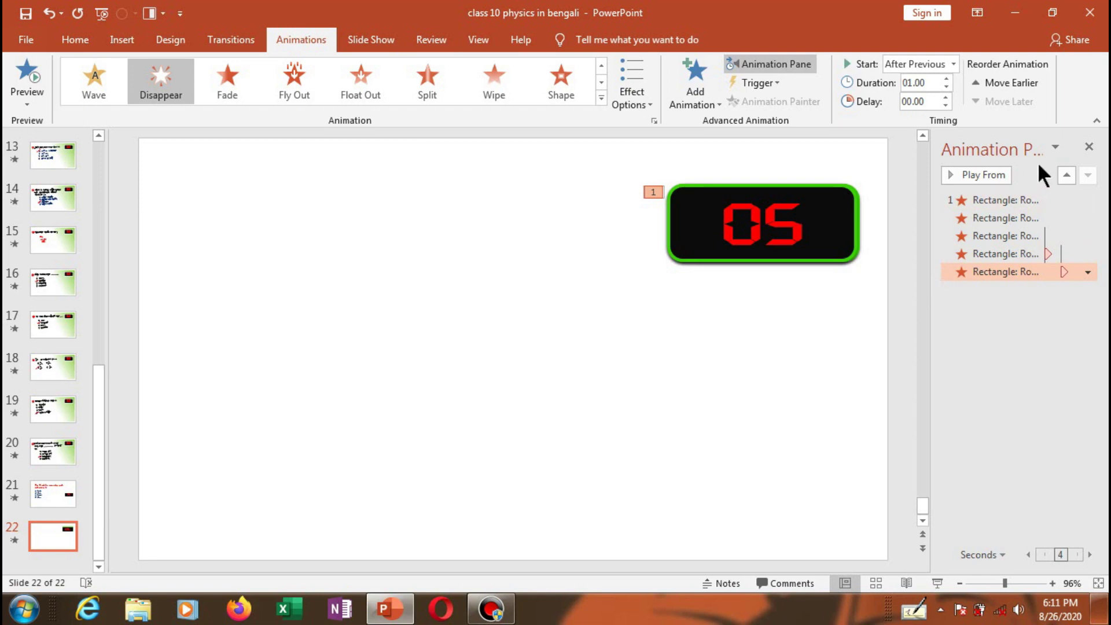
click(1091, 148)
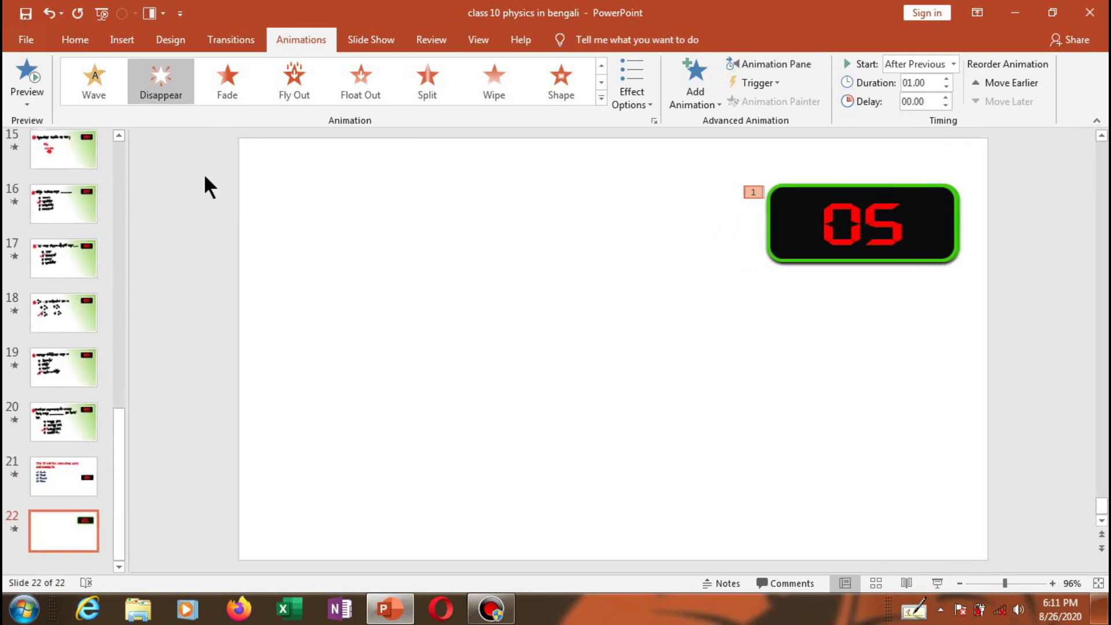
Play the slide show from slide 22 to watch the 05–01 countdown run
click(375, 40)
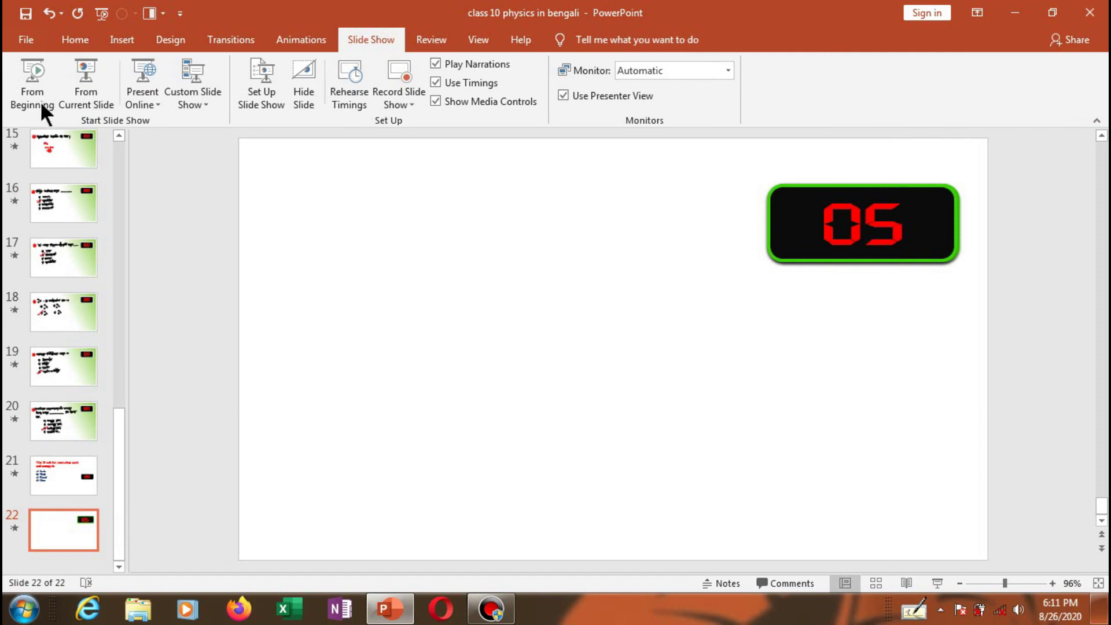
click(85, 89)
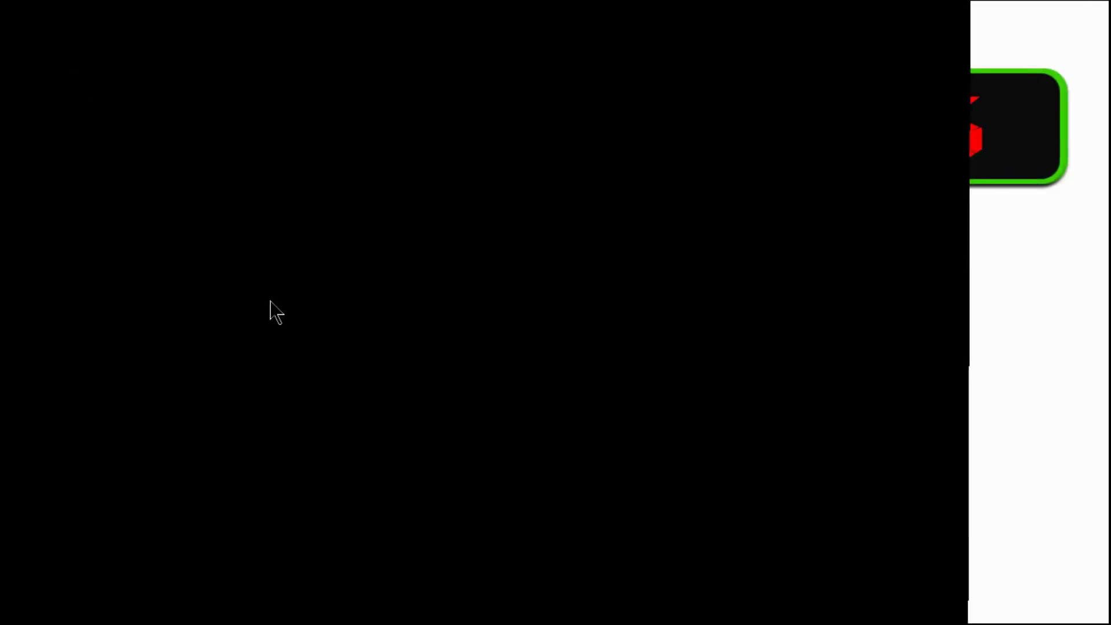